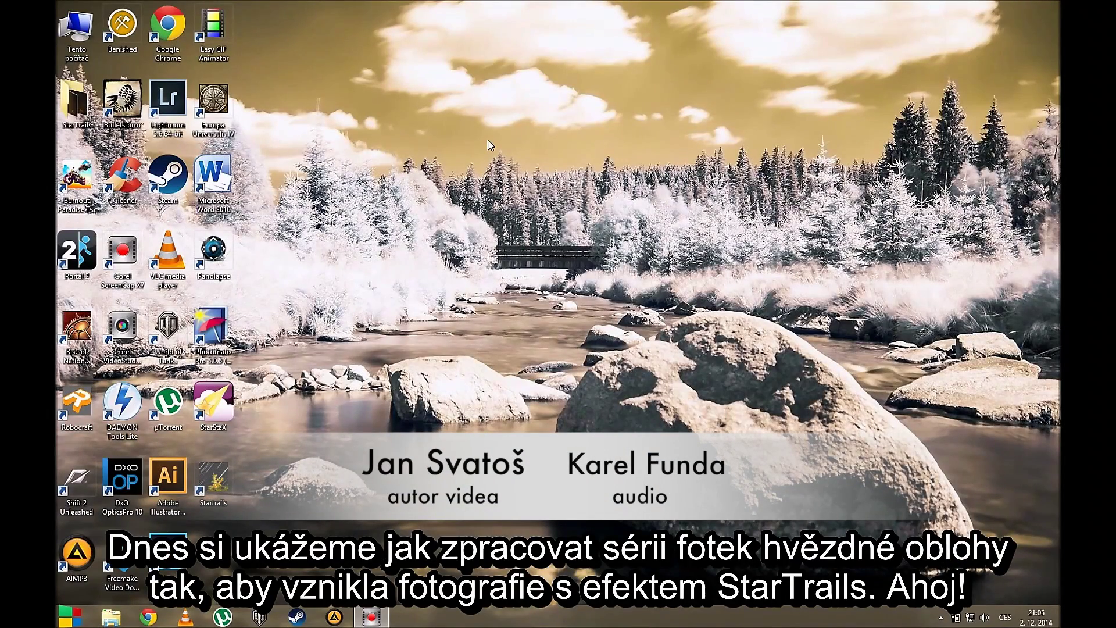
Step: Open IMG_0048 from the StarTrails folder in Adobe Photoshop Lightroom 64-bit
double_click(76, 109)
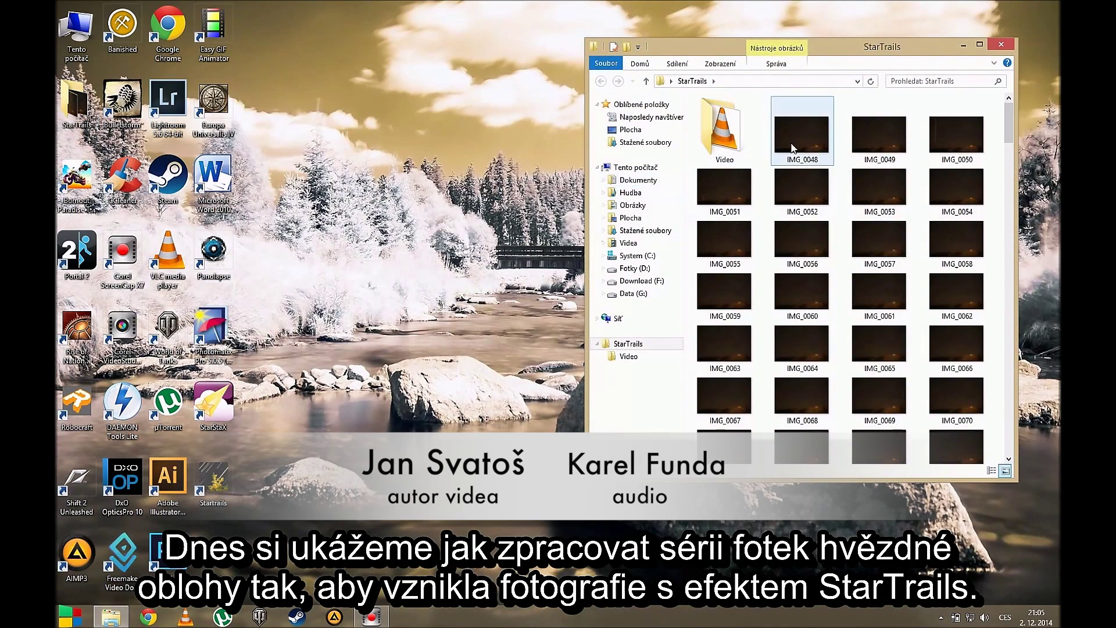
right_click(794, 145)
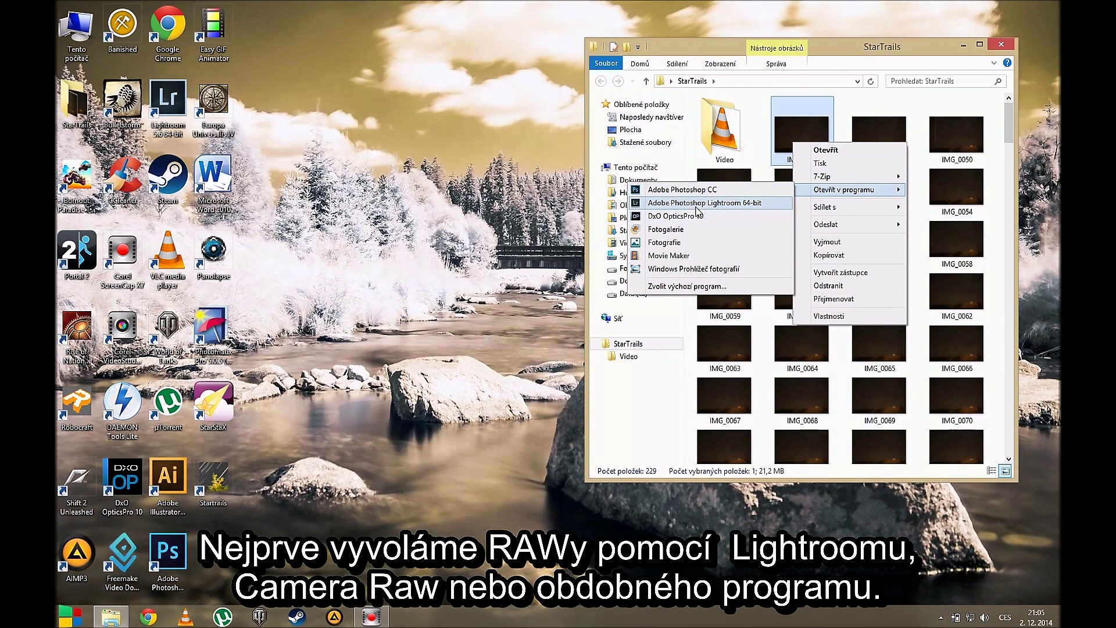
click(698, 203)
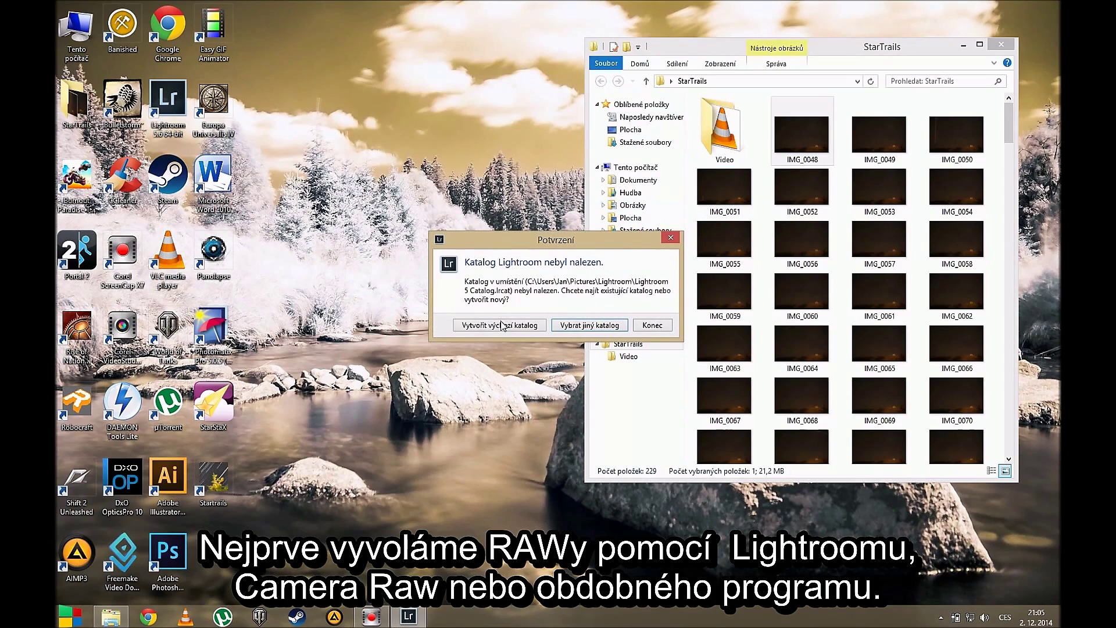
Step: Create a default catalog, import the StarTrails photos and switch to Develop
click(499, 326)
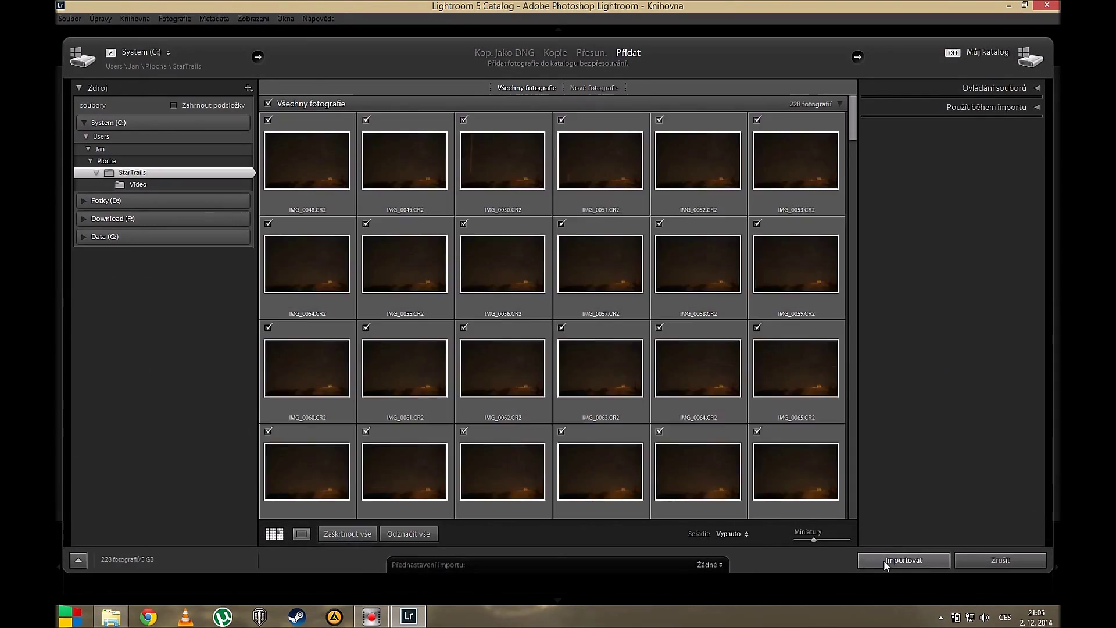
click(885, 560)
click(793, 51)
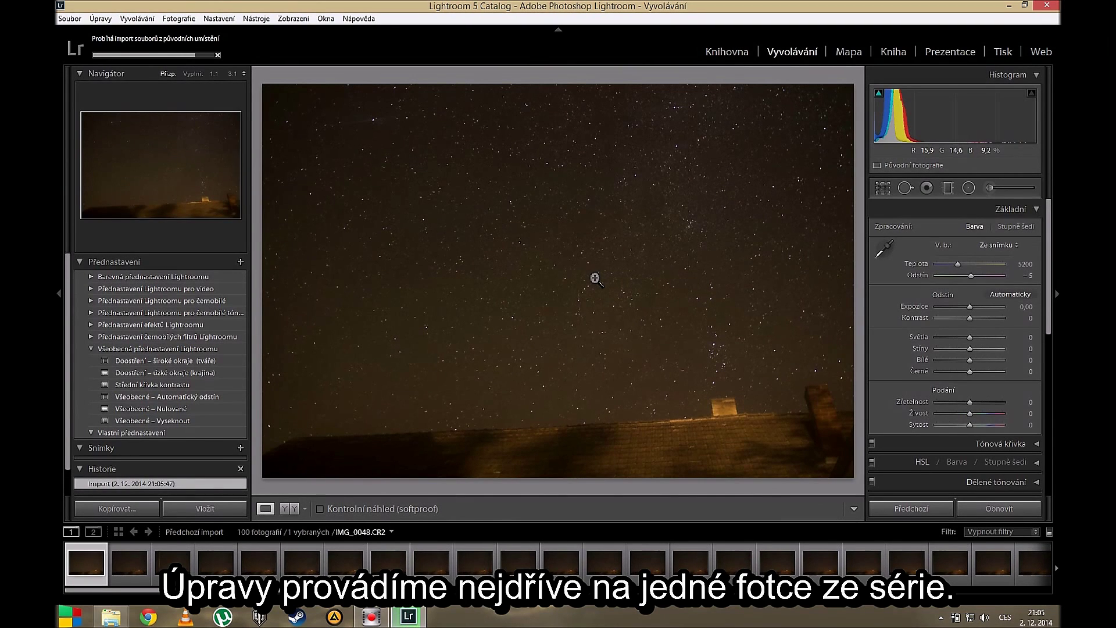
Step: Develop IMG_0048: temperature 5545, contrast +42, brighter highlights, deeper shadows, whites +33, lower blacks
drag(958, 264, 965, 264)
drag(969, 318, 984, 319)
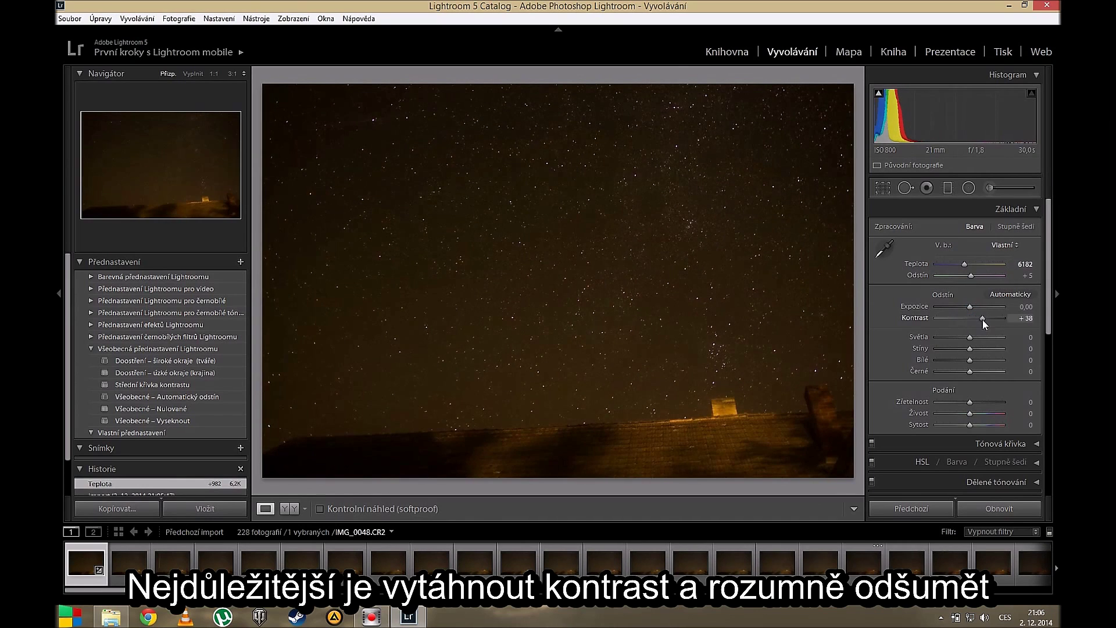
drag(972, 276, 961, 265)
mouse_move(970, 337)
mouse_down()
mouse_move(962, 349)
mouse_move(982, 360)
mouse_up()
drag(970, 372, 976, 425)
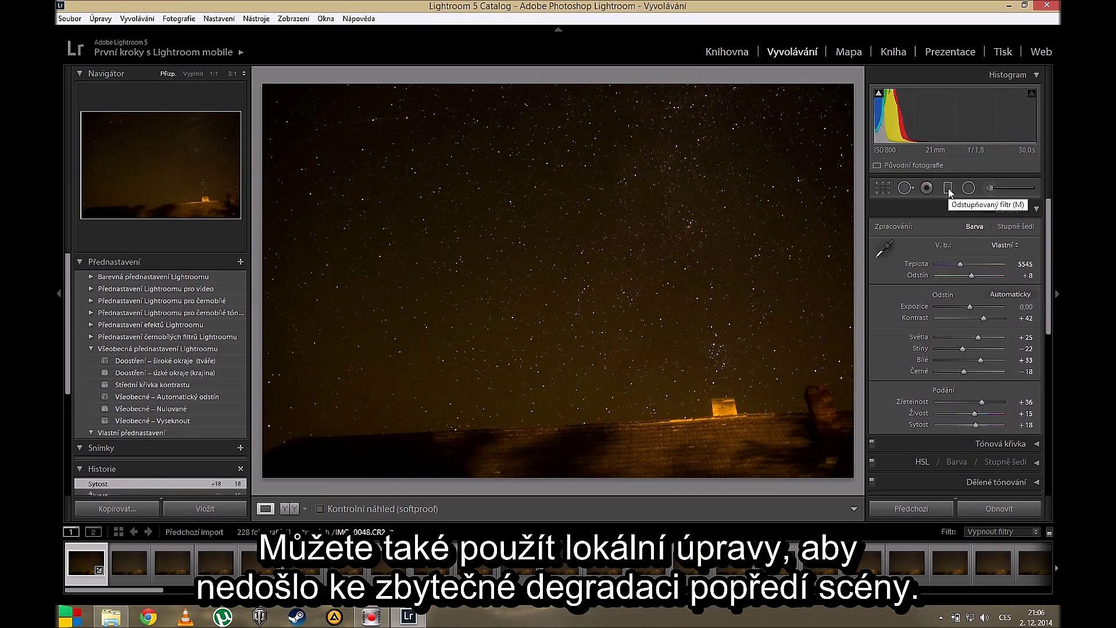
Step: Add a sky graduated filter with contrast 13, cooler temperature, noise reduction and shadows -25
click(947, 187)
mouse_move(550, 98)
mouse_down()
mouse_move(560, 428)
mouse_move(543, 75)
mouse_up()
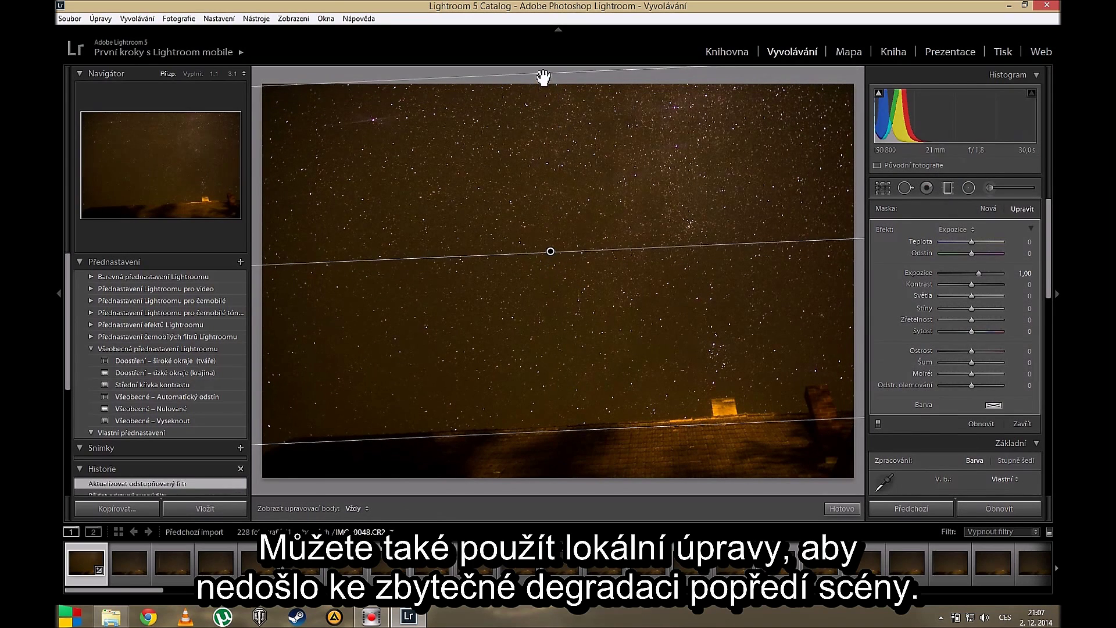
drag(976, 277, 976, 283)
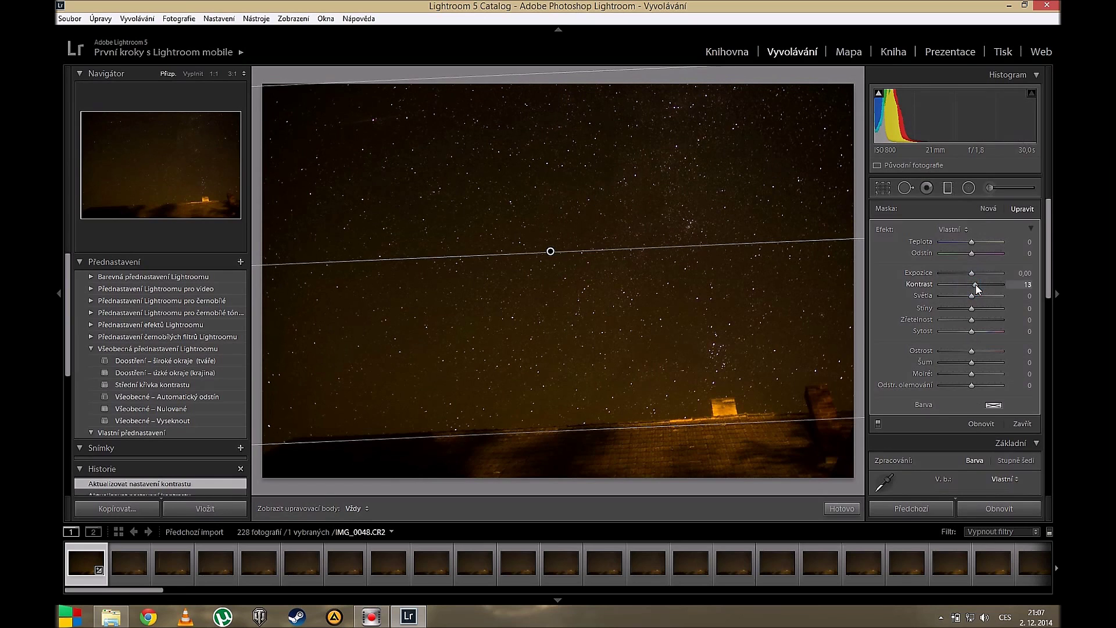
drag(972, 243, 960, 242)
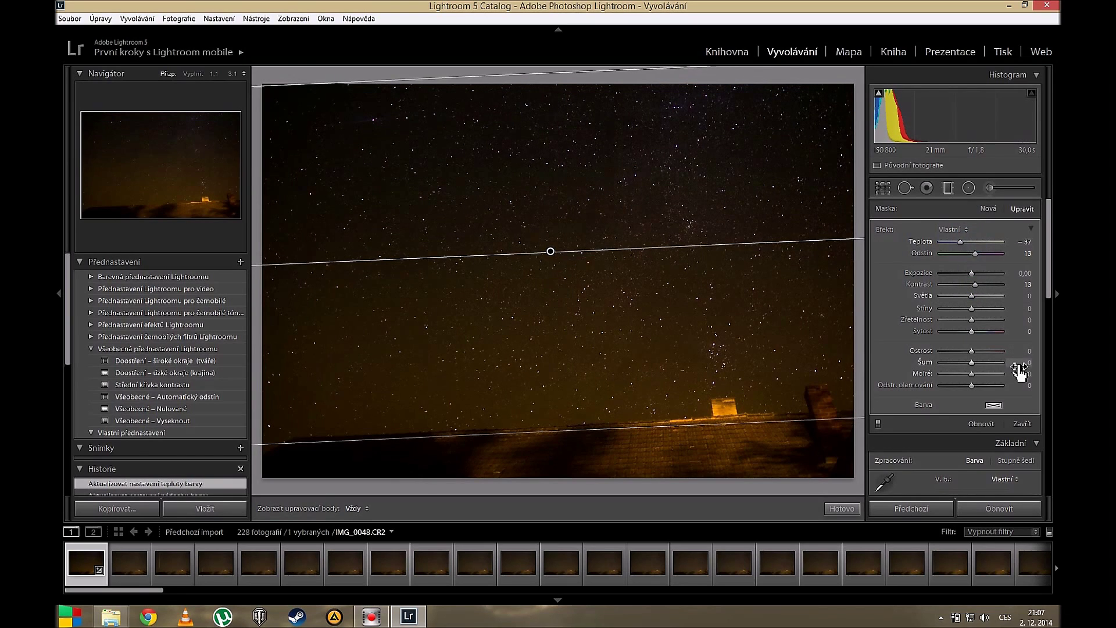
drag(972, 308, 964, 309)
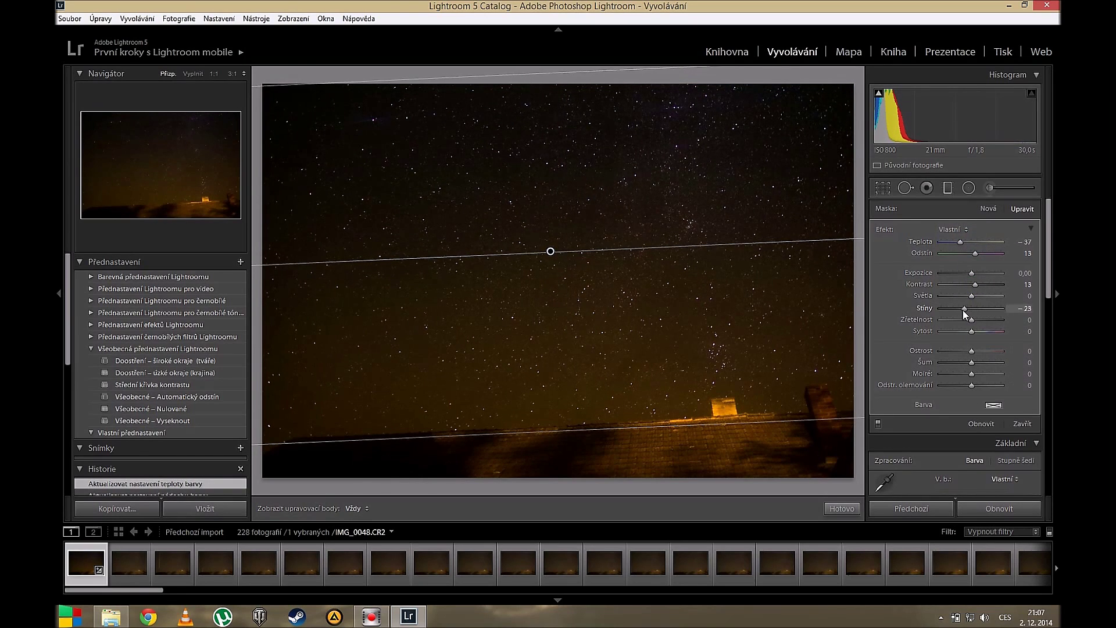
drag(971, 362, 989, 363)
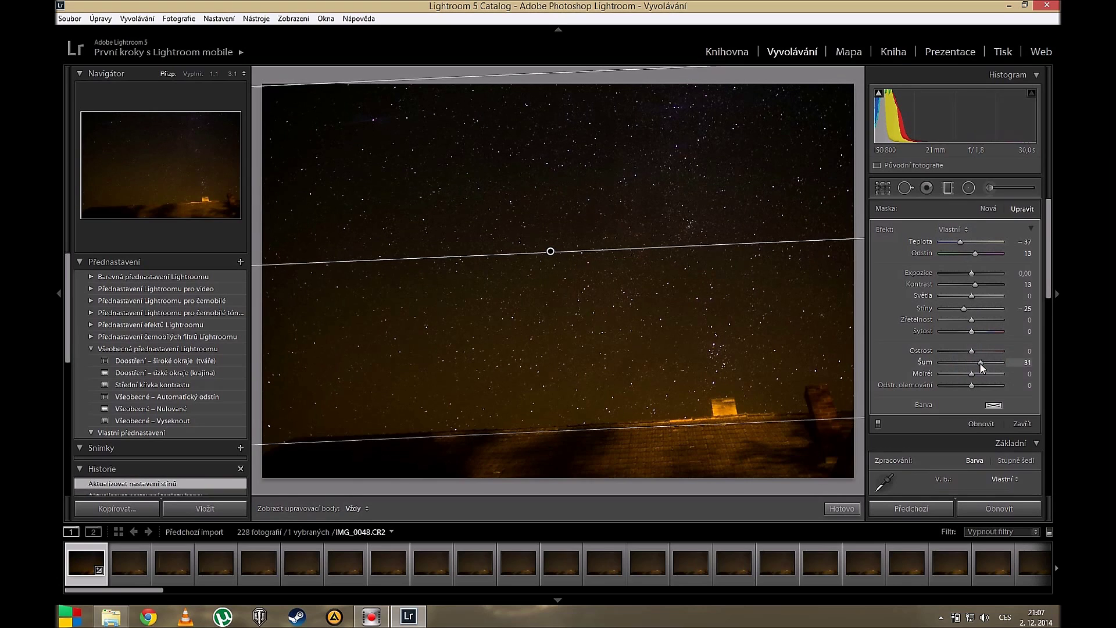
click(858, 511)
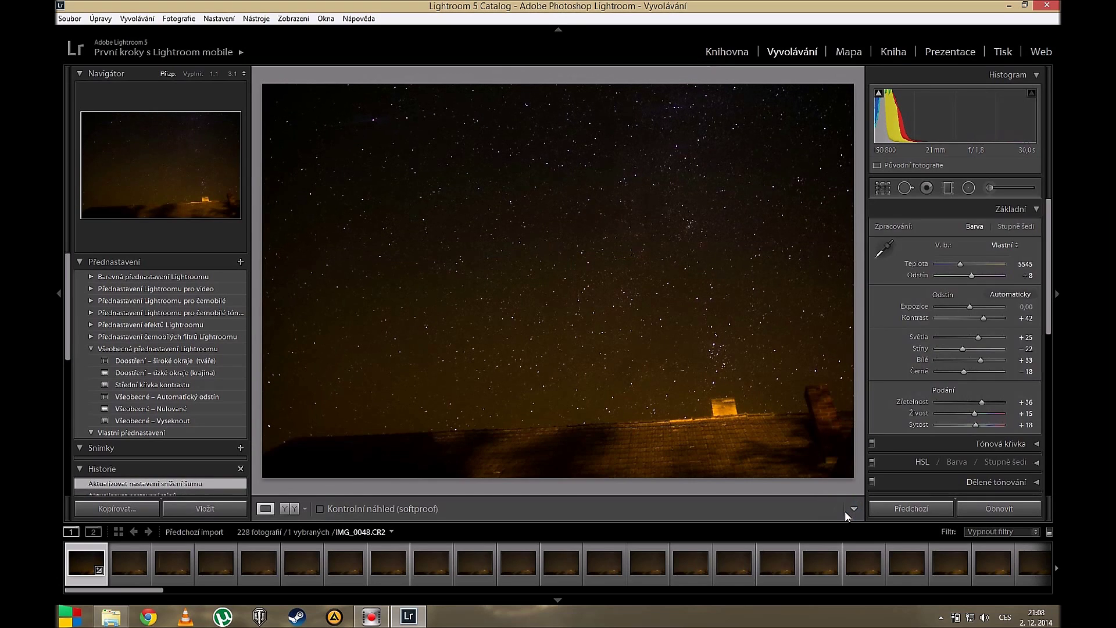
drag(963, 348, 961, 349)
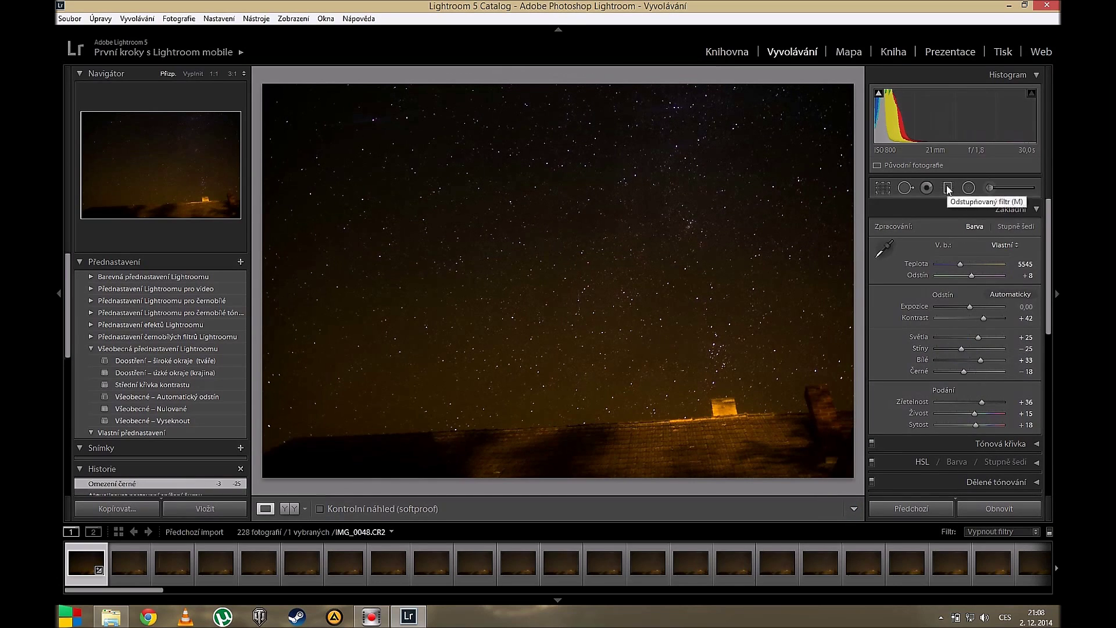
Step: Add a second graduated filter over the sky with exposure -0.36
click(969, 187)
drag(578, 431, 562, 98)
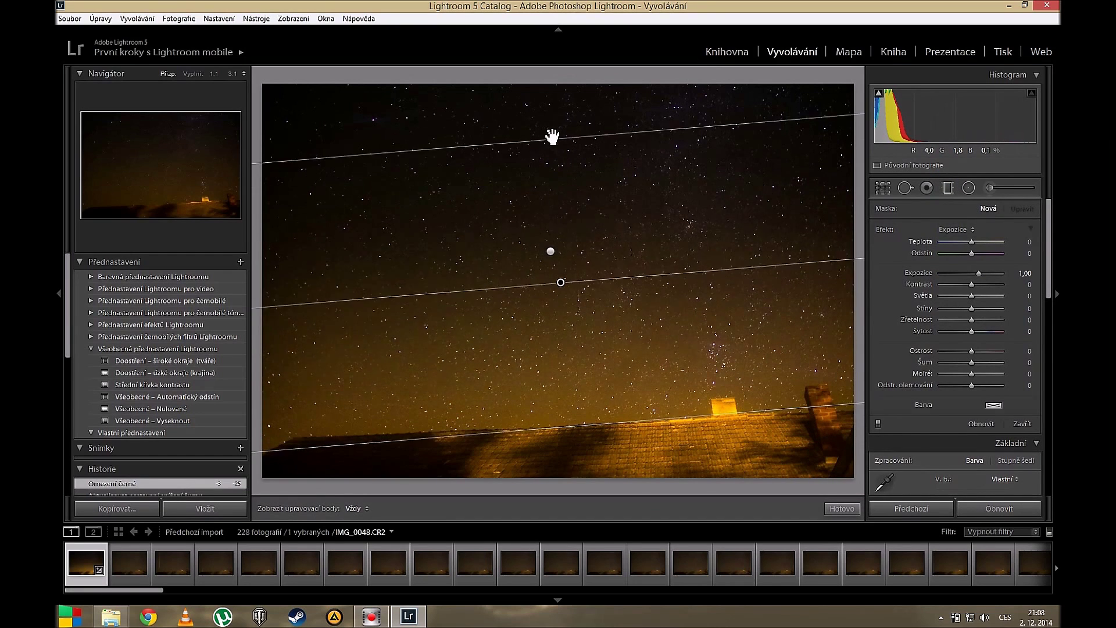
drag(979, 273, 970, 279)
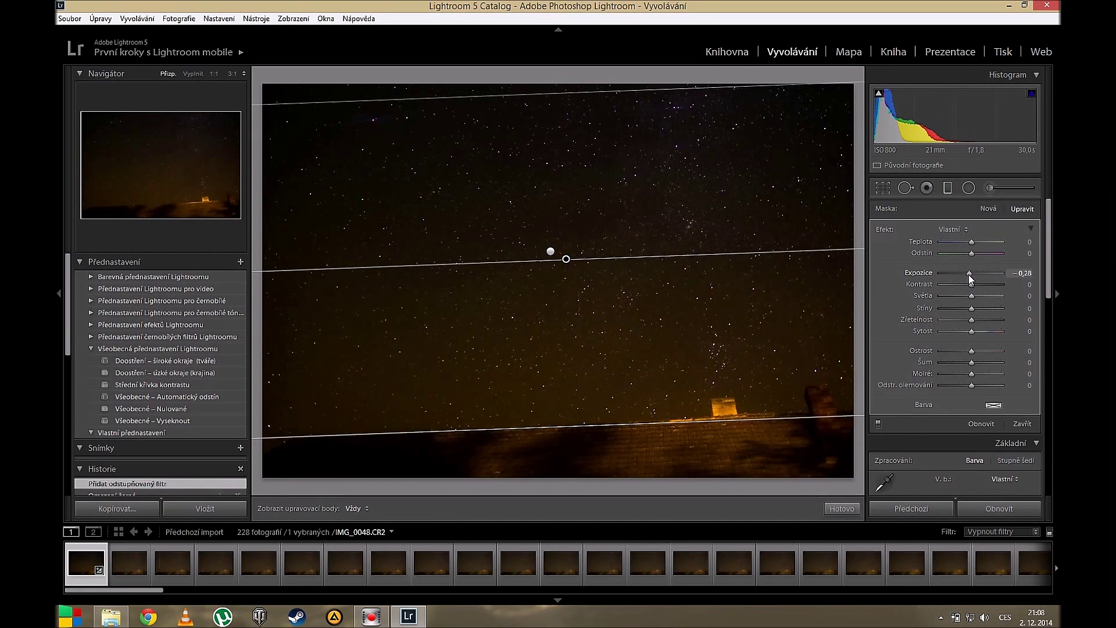
click(842, 509)
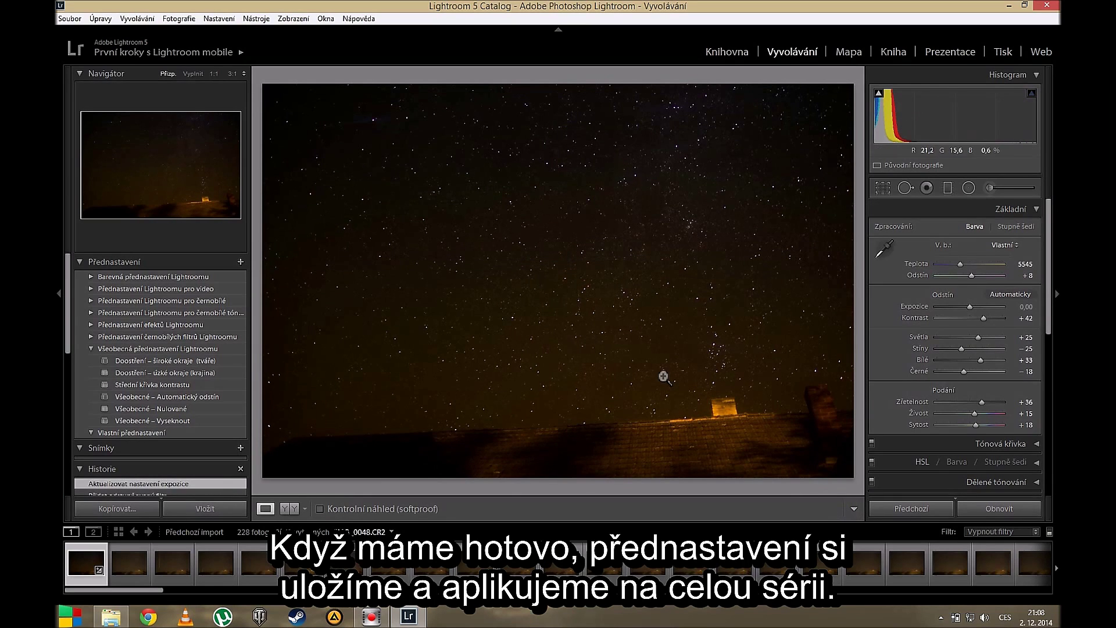
Step: Save the current develop settings as a preset named Star
click(241, 262)
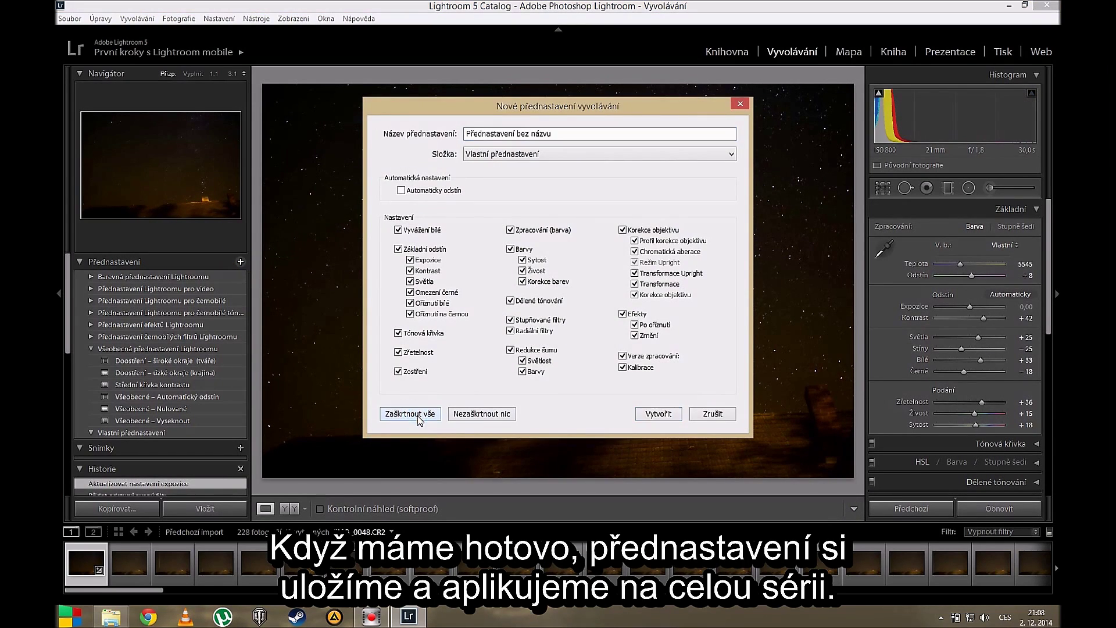
text(Sta)
click(642, 412)
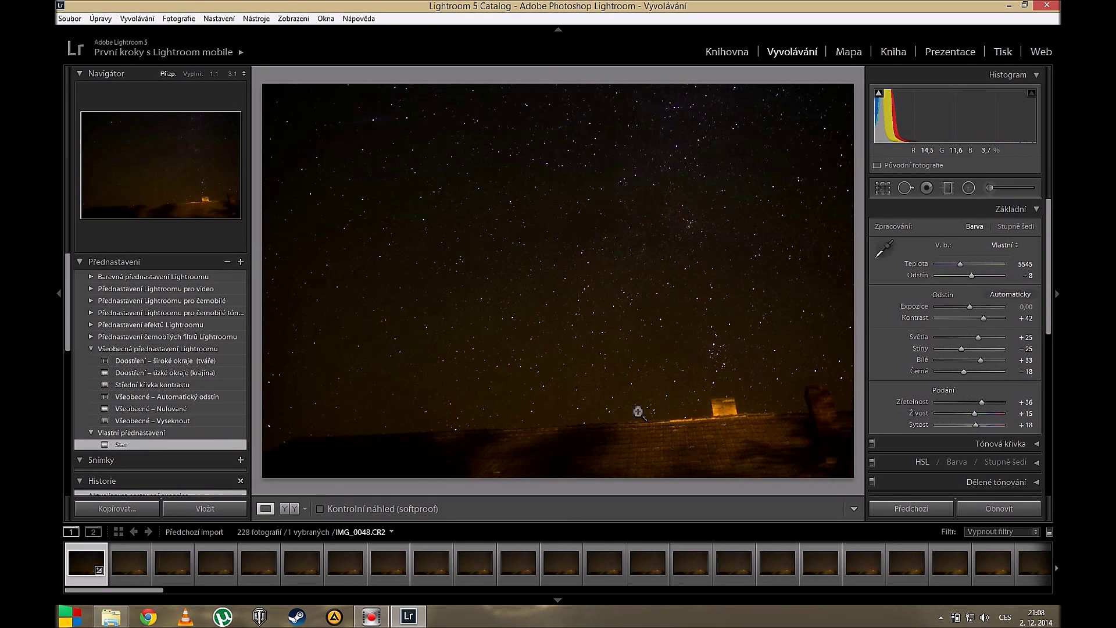
Step: Apply the Star preset to the other photos, then select all 228 in the series
click(129, 563)
scroll(766, 569, down, 10)
key(ctrl+a)
scroll(766, 570, up, 10)
ctrl+click(88, 563)
right_click(132, 572)
mouse_move(186, 422)
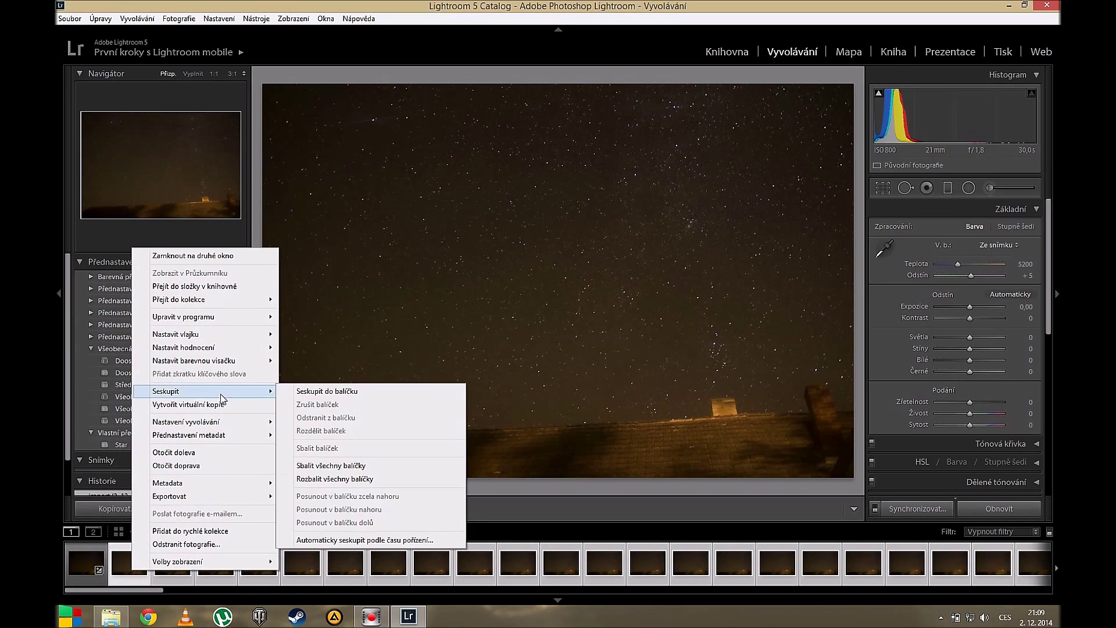
mouse_move(336, 422)
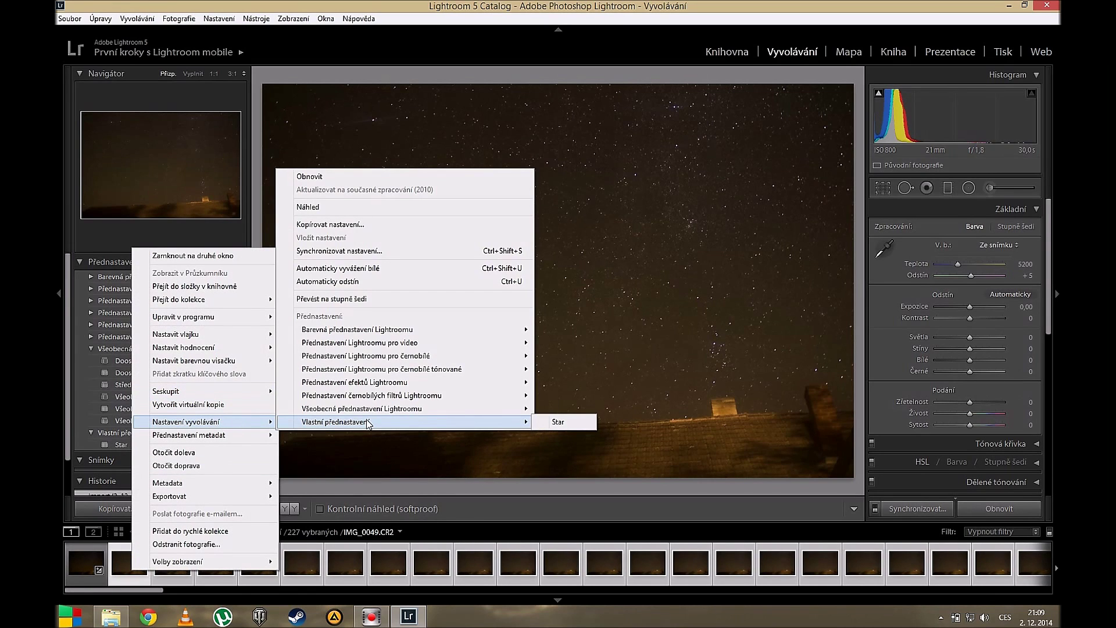
click(558, 421)
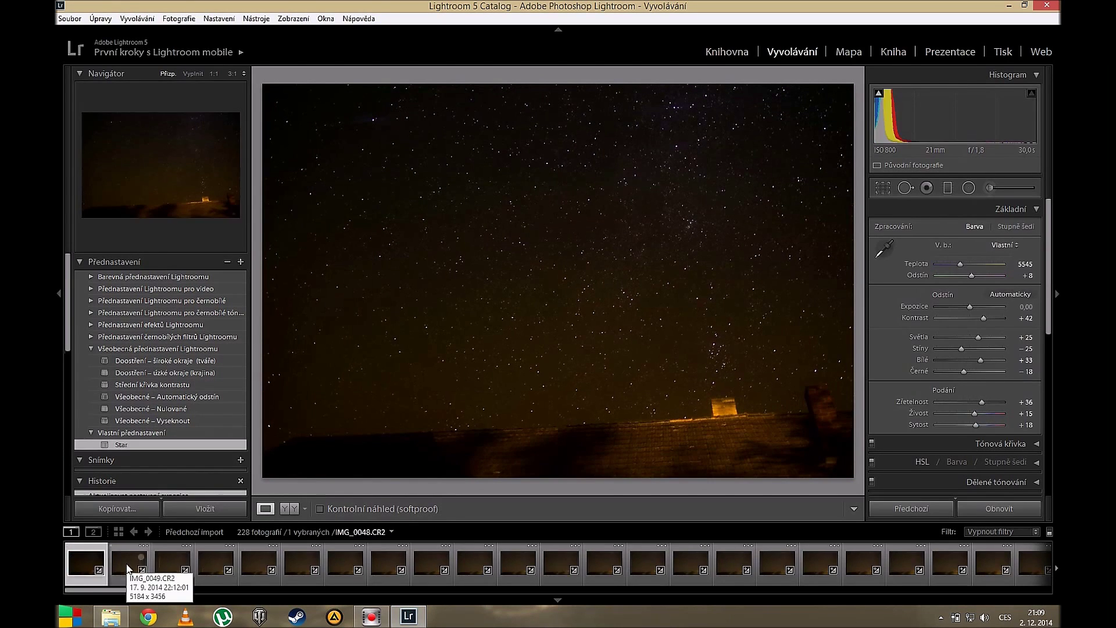
key(Right)
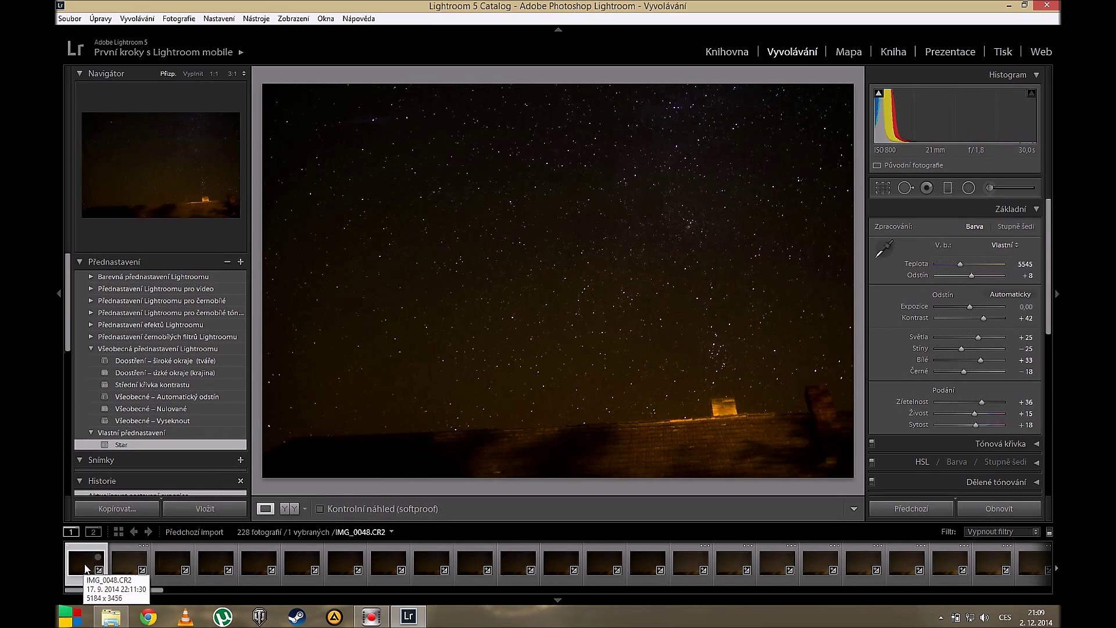
key(End)
key(shift+Home)
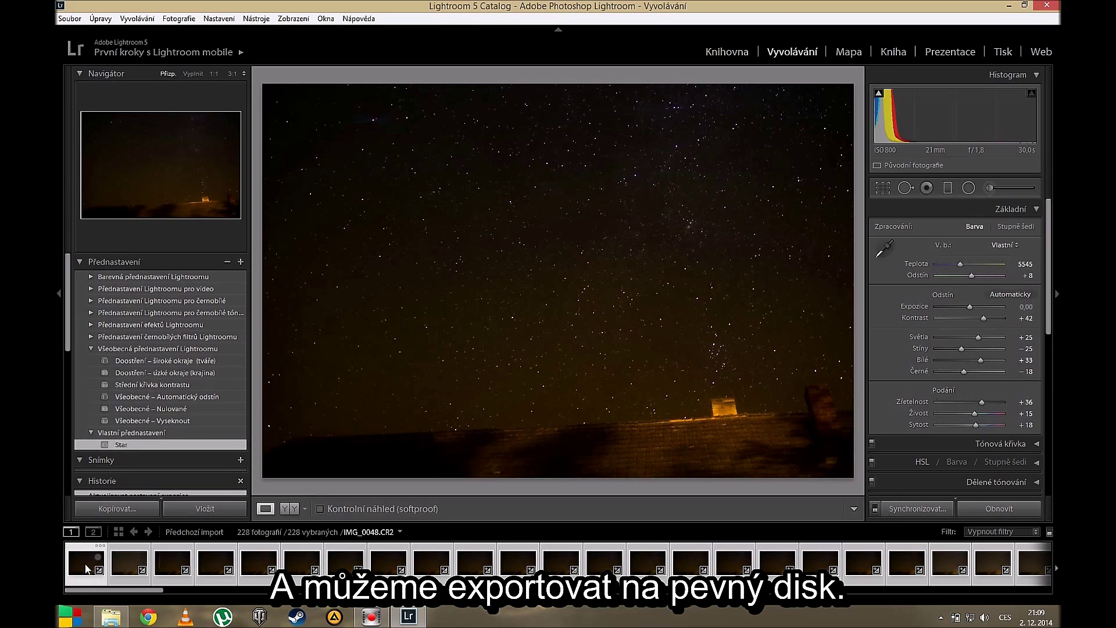
Step: Export all 228 photos as JPEGs into a new StarTrails\exp1 folder
right_click(87, 568)
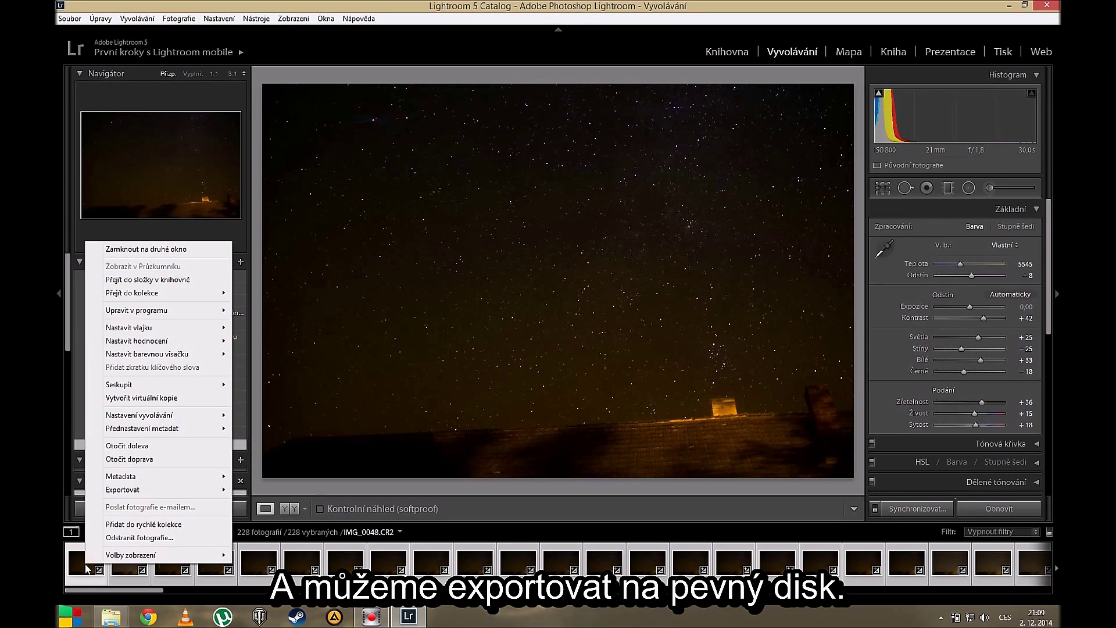
mouse_move(157, 490)
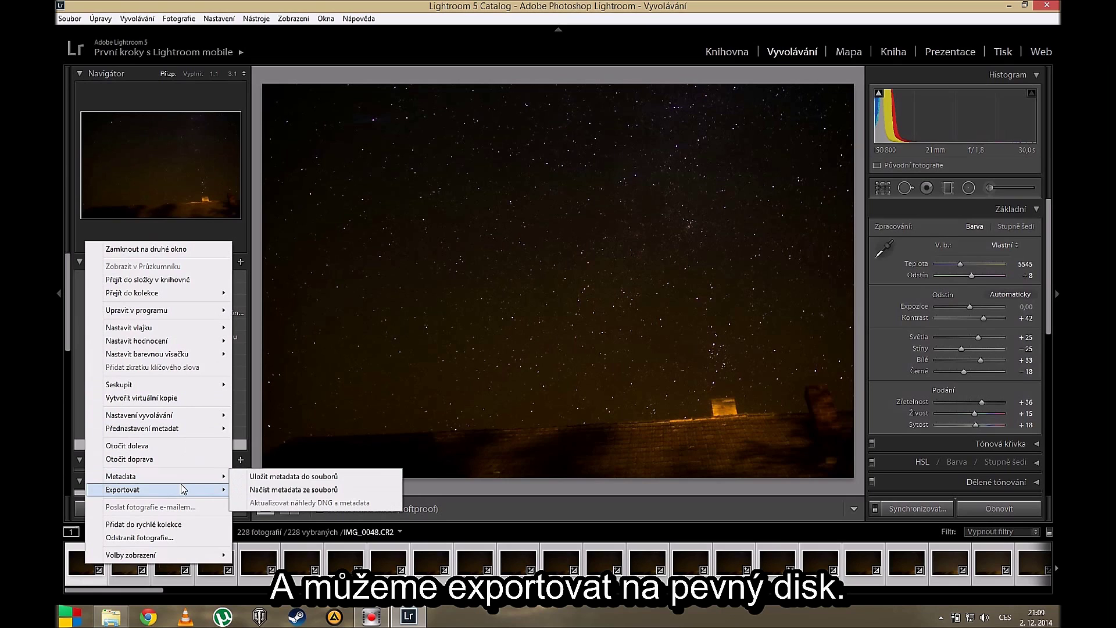
mouse_move(124, 490)
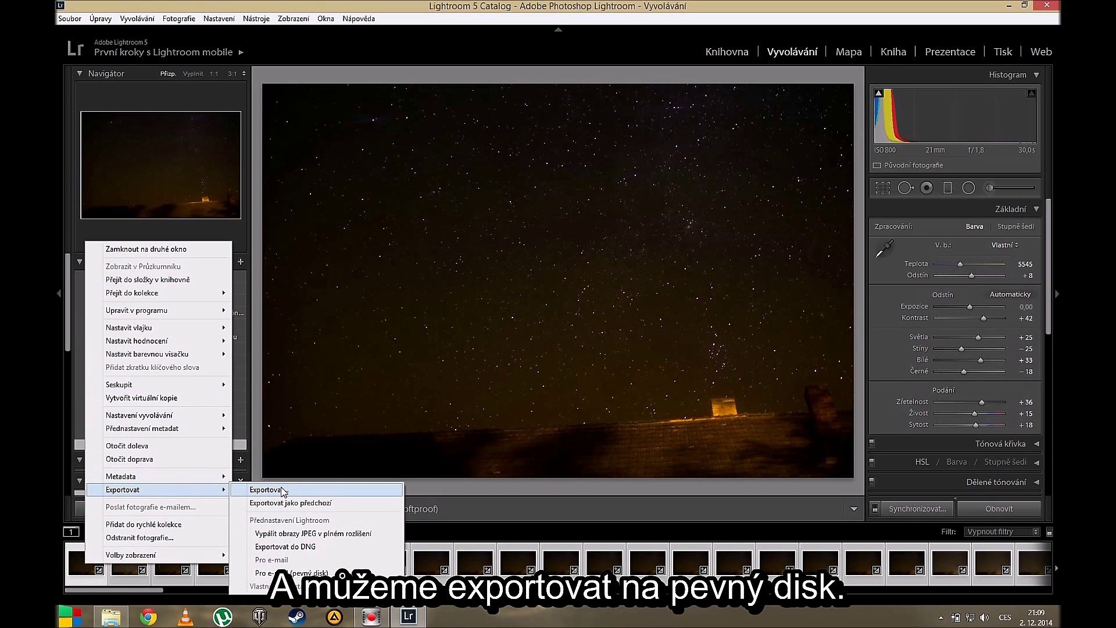
click(283, 490)
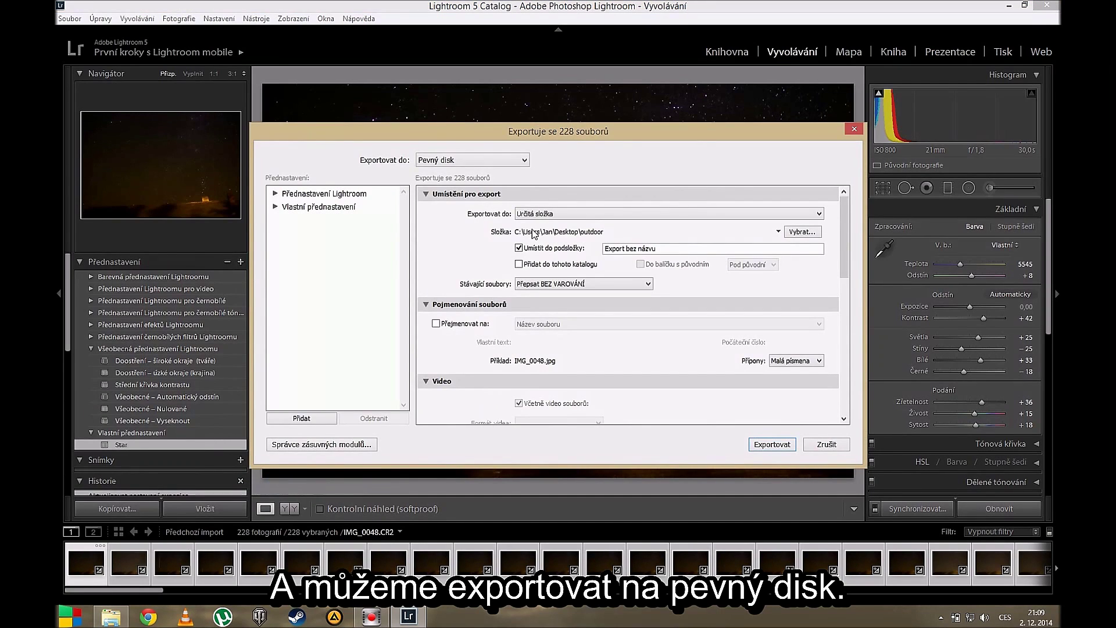
click(802, 231)
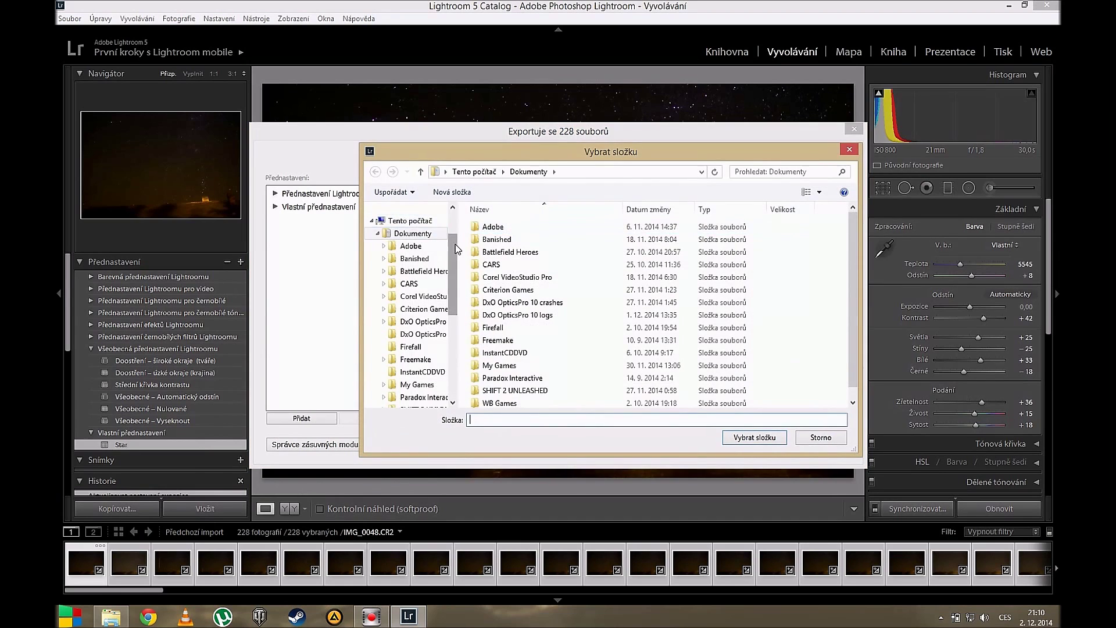
double_click(816, 244)
right_click(591, 306)
click(790, 458)
text(exp1)
key(Return)
click(738, 438)
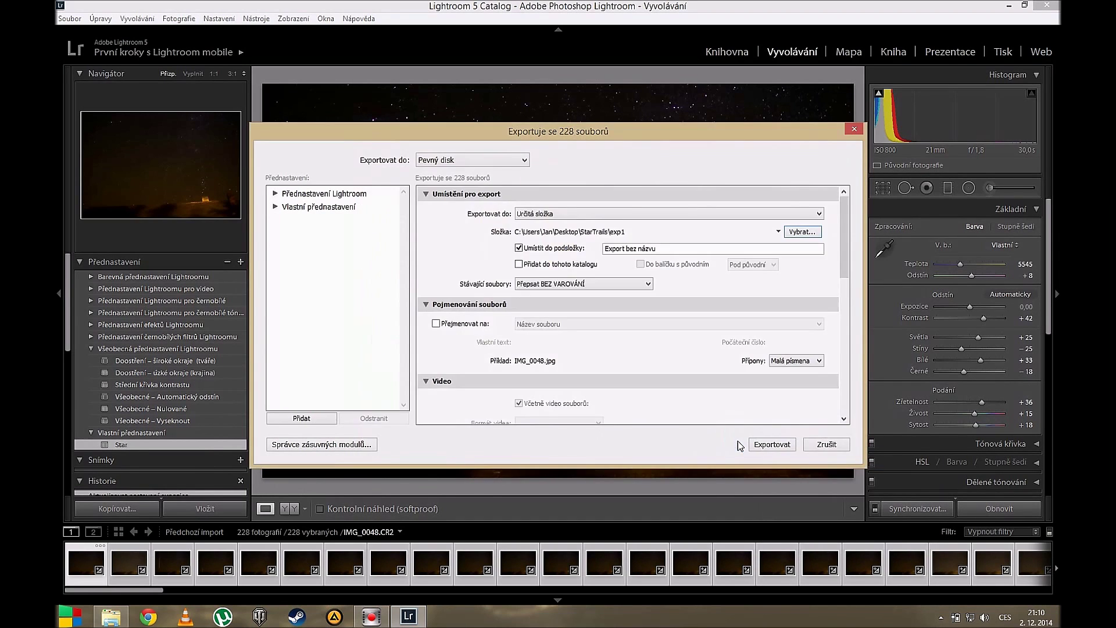
scroll(561, 320, down, 10)
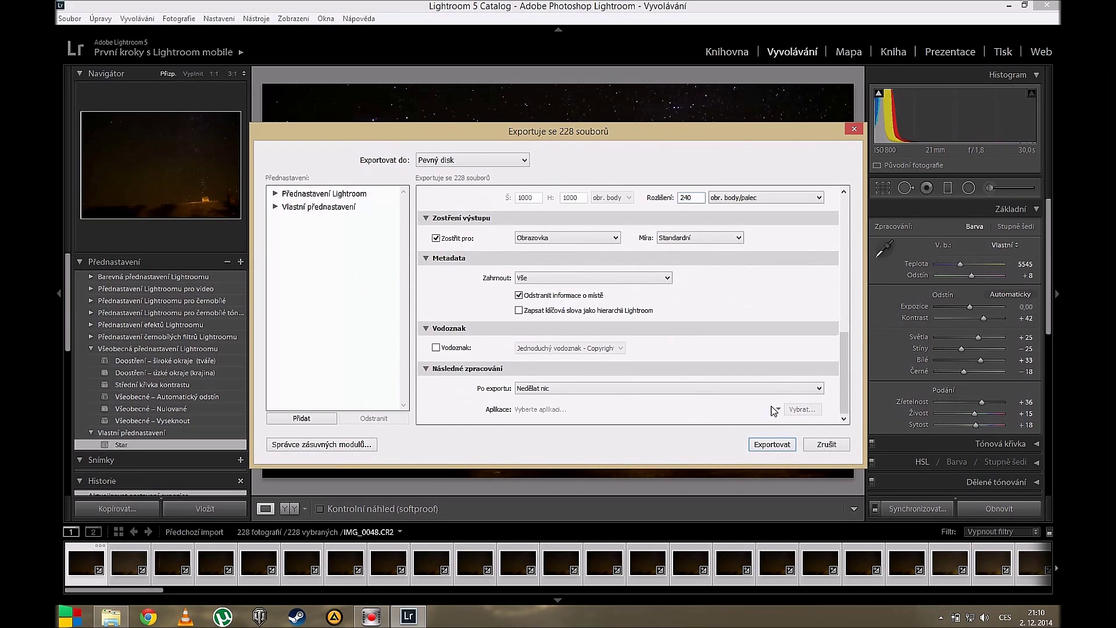
click(777, 445)
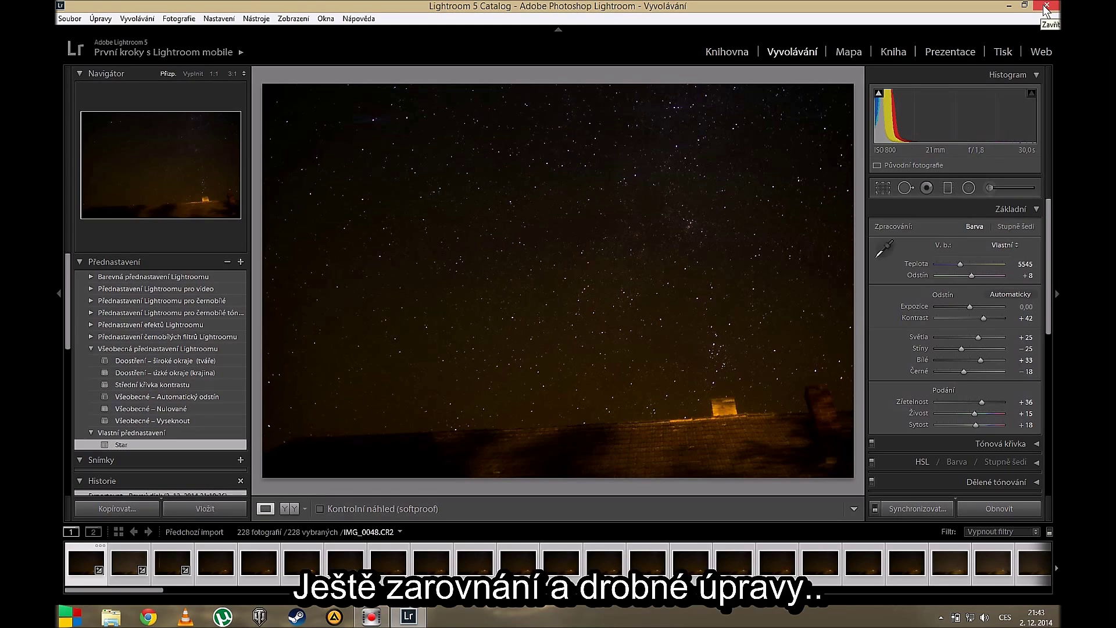
Step: Close Lightroom and open exported IMG_0048 from Export bez názvu in DxO OpticsPro 10
click(1045, 9)
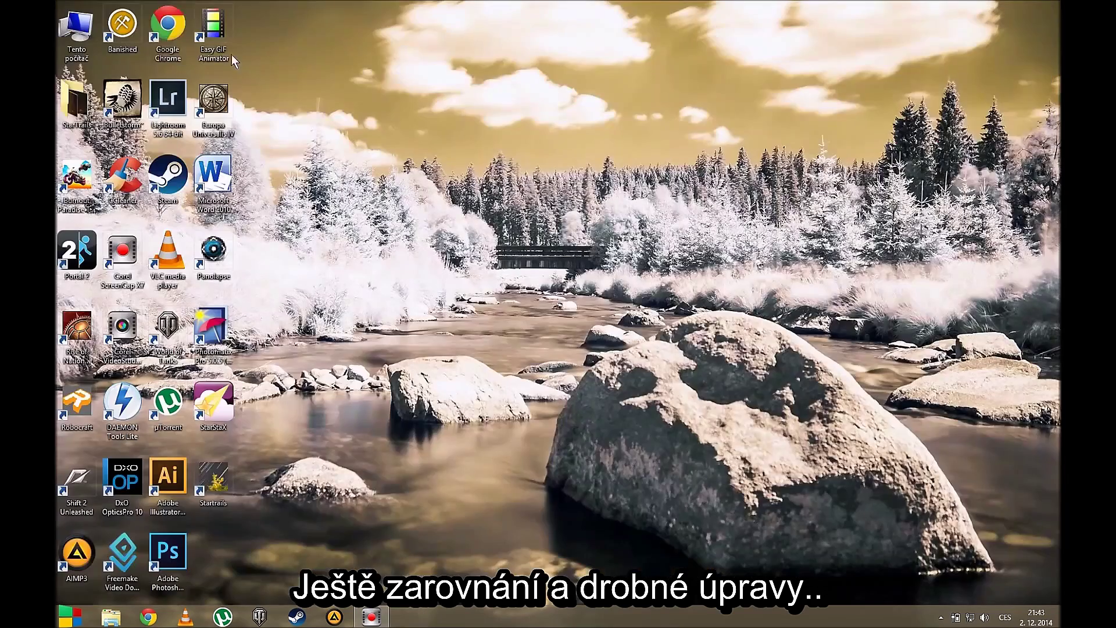
double_click(76, 101)
click(723, 120)
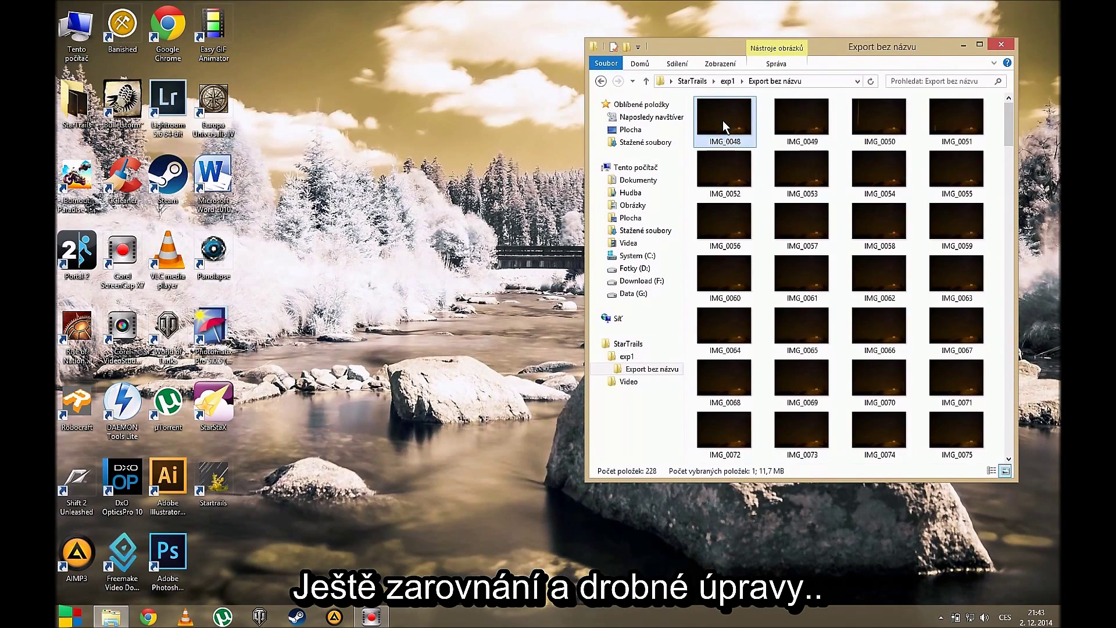
right_click(724, 121)
click(895, 278)
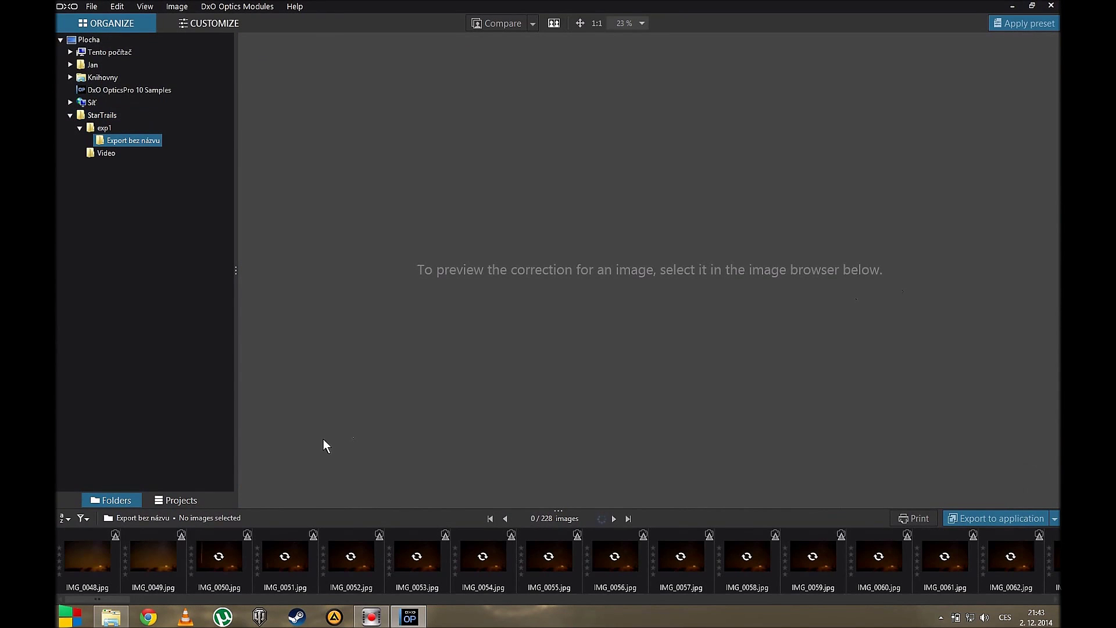
Step: Select all 228 frames in Customize and level the horizon along the roof edge
click(100, 555)
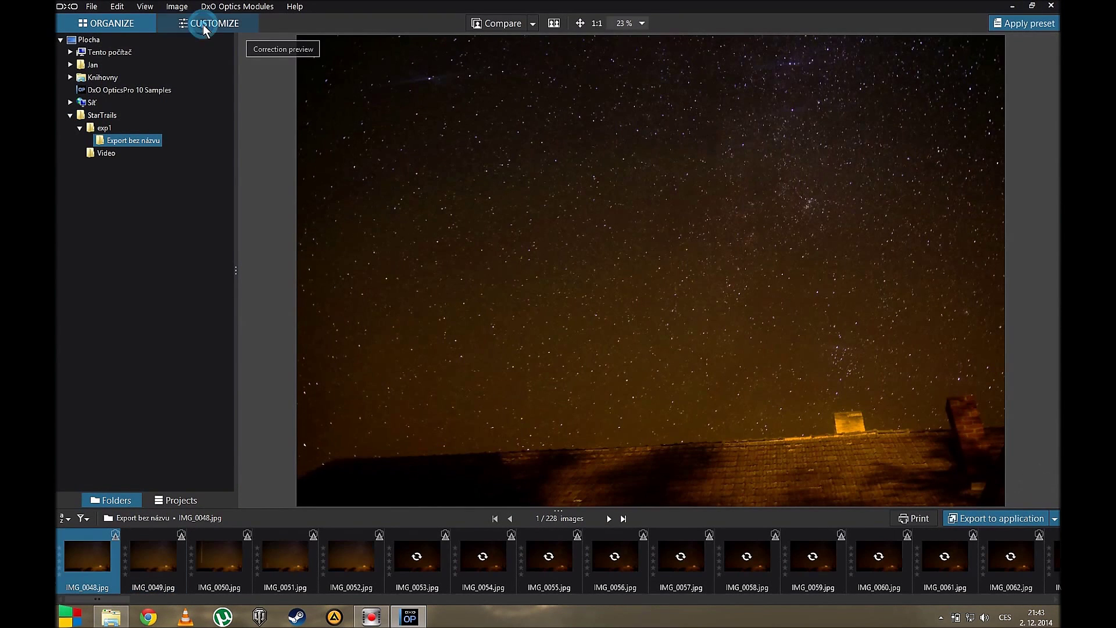
click(203, 24)
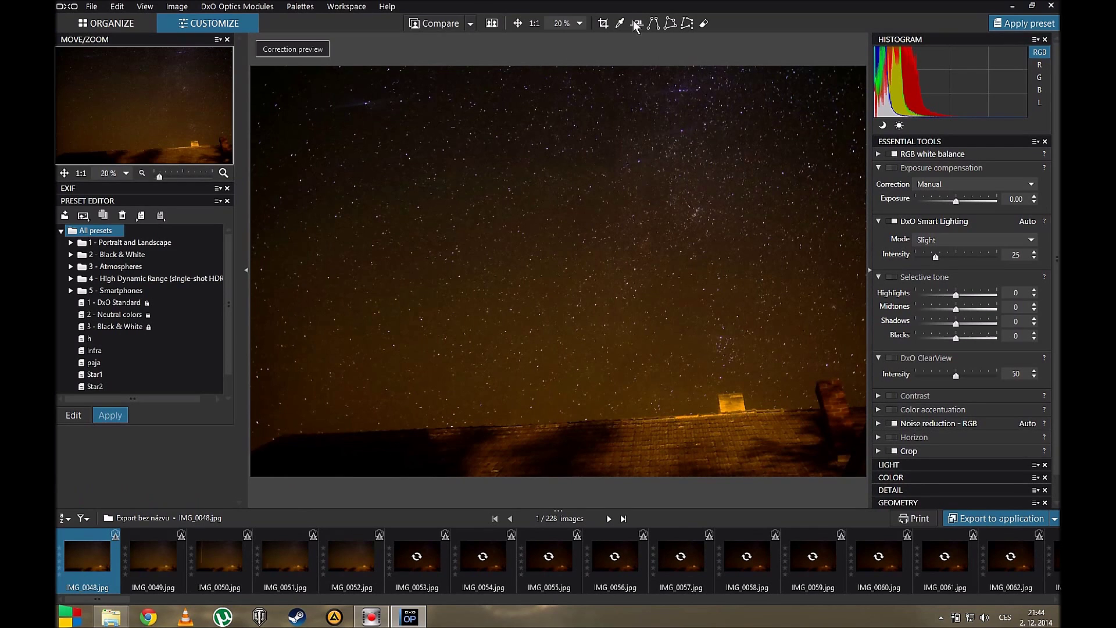
key(ctrl+a)
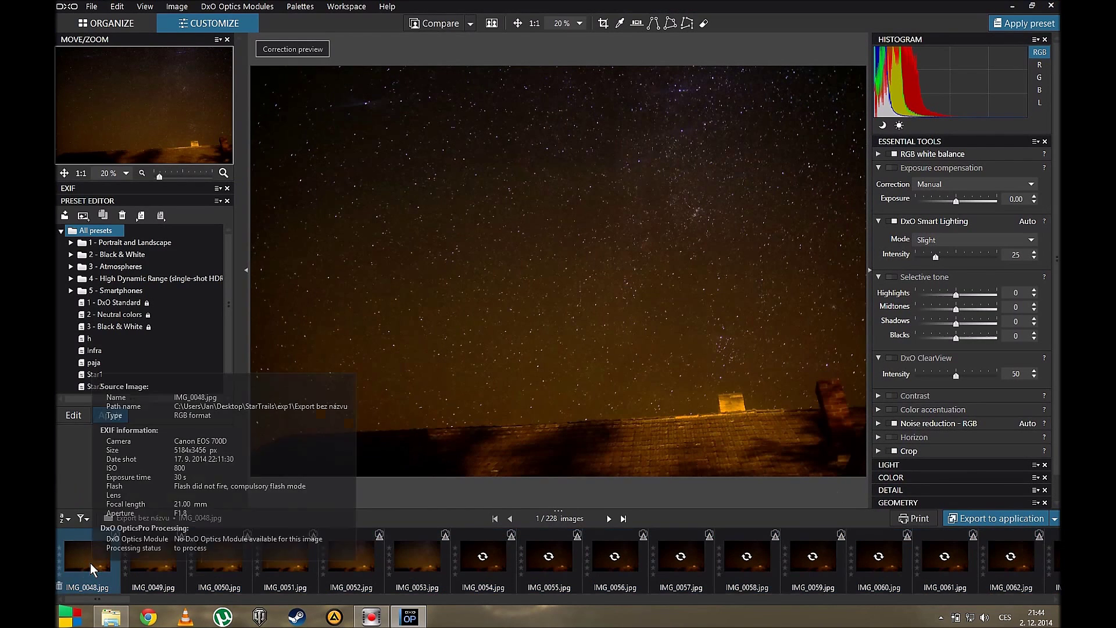
click(637, 24)
drag(403, 261, 376, 420)
drag(712, 261, 790, 399)
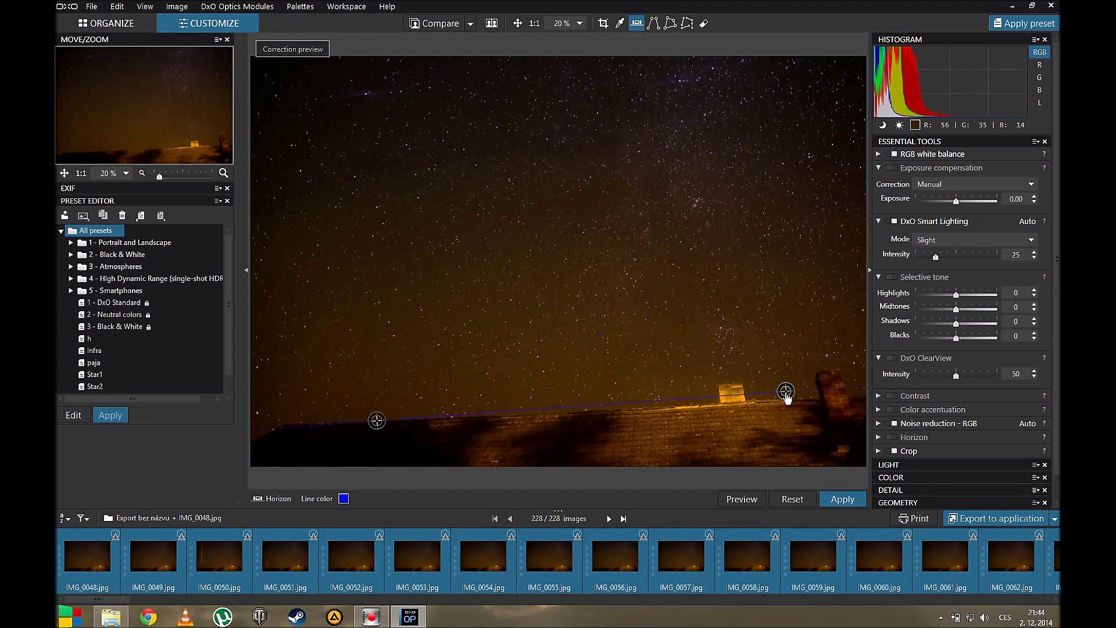
click(837, 499)
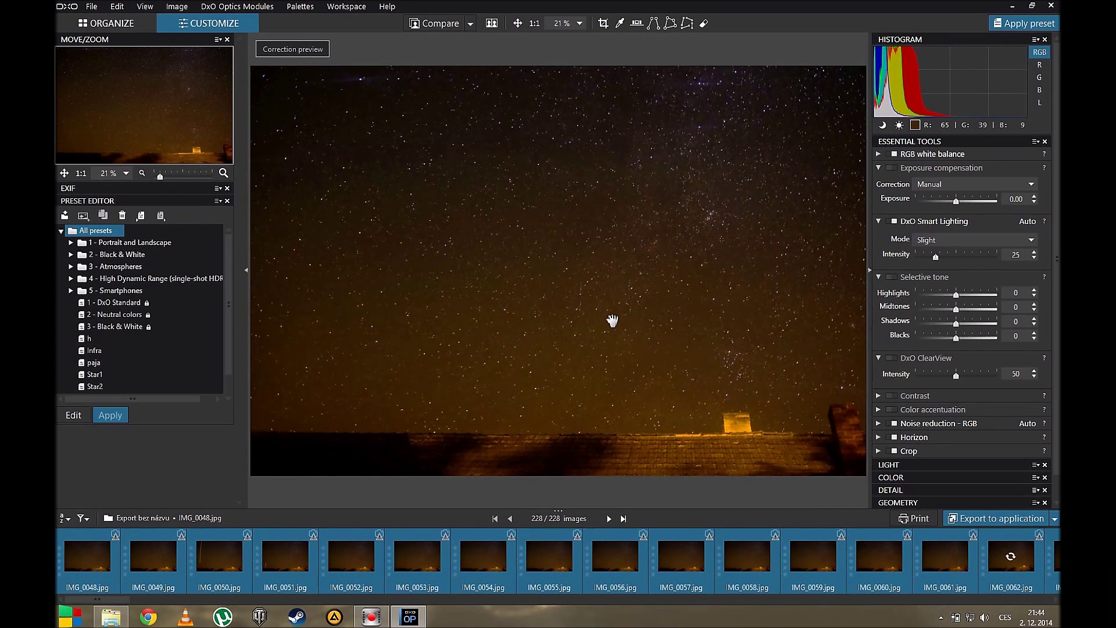
Step: Raise RGB chrominance noise reduction to 118 in the advanced settings
right_click(99, 567)
scroll(1059, 293, down, 1)
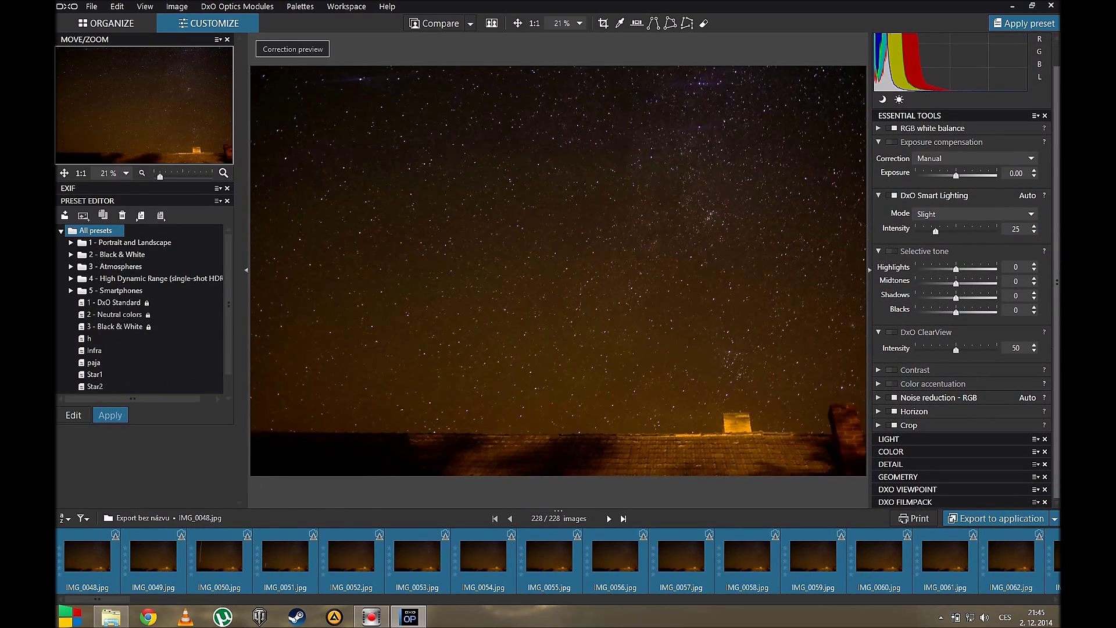
click(878, 397)
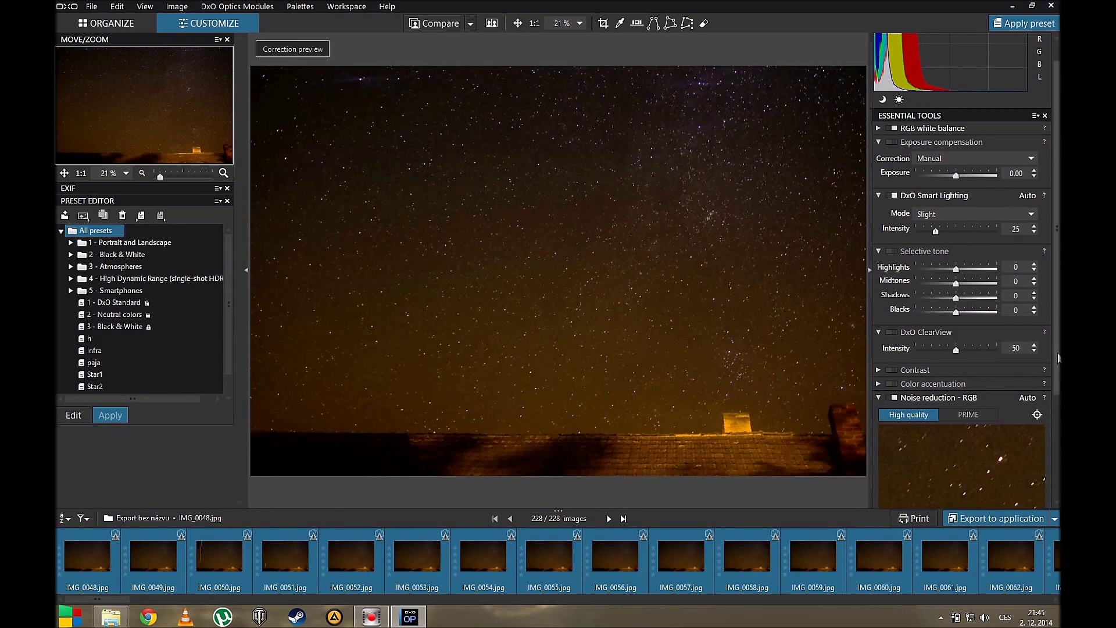
scroll(954, 380, down, 5)
drag(957, 379, 963, 382)
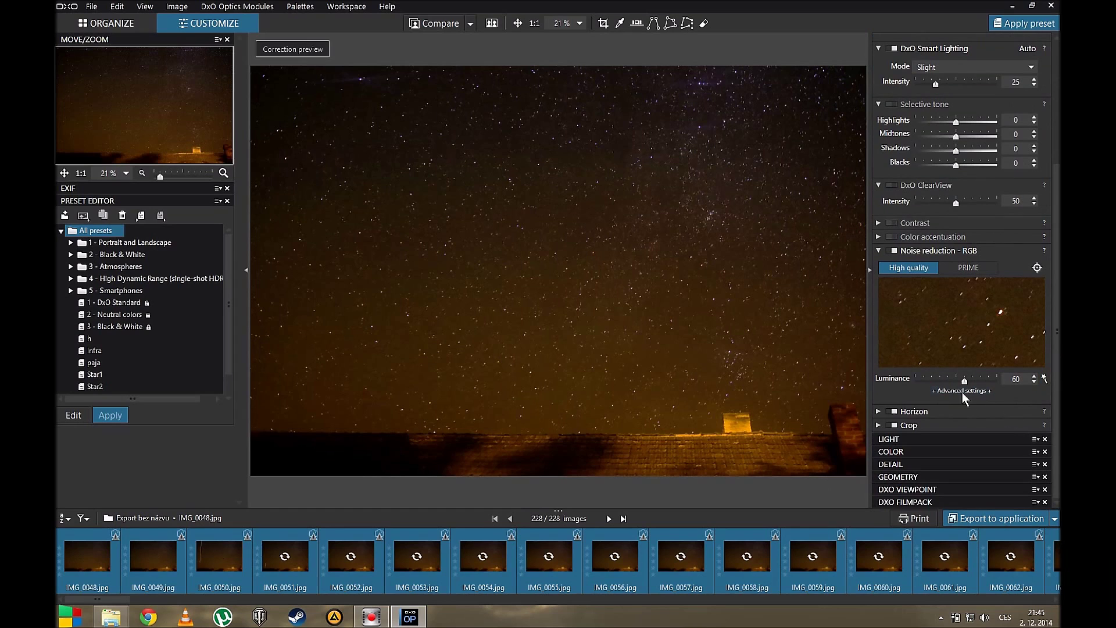
click(948, 391)
drag(960, 405, 968, 405)
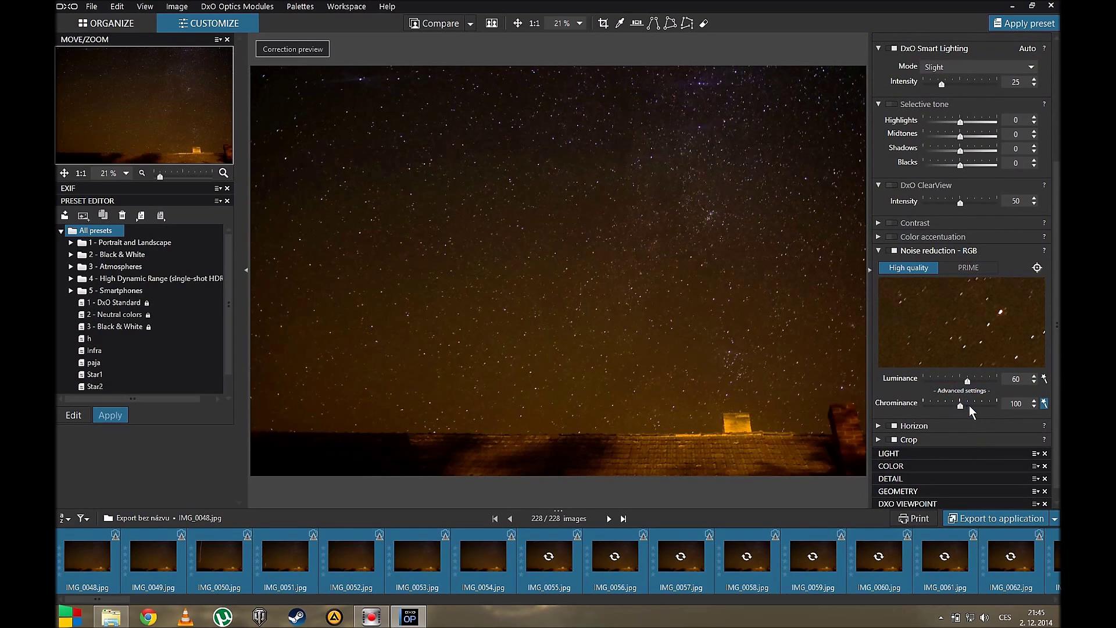
Step: Export all frames to disk into a new StarTrails\exp2 folder, then close DxO
click(89, 567)
right_click(90, 566)
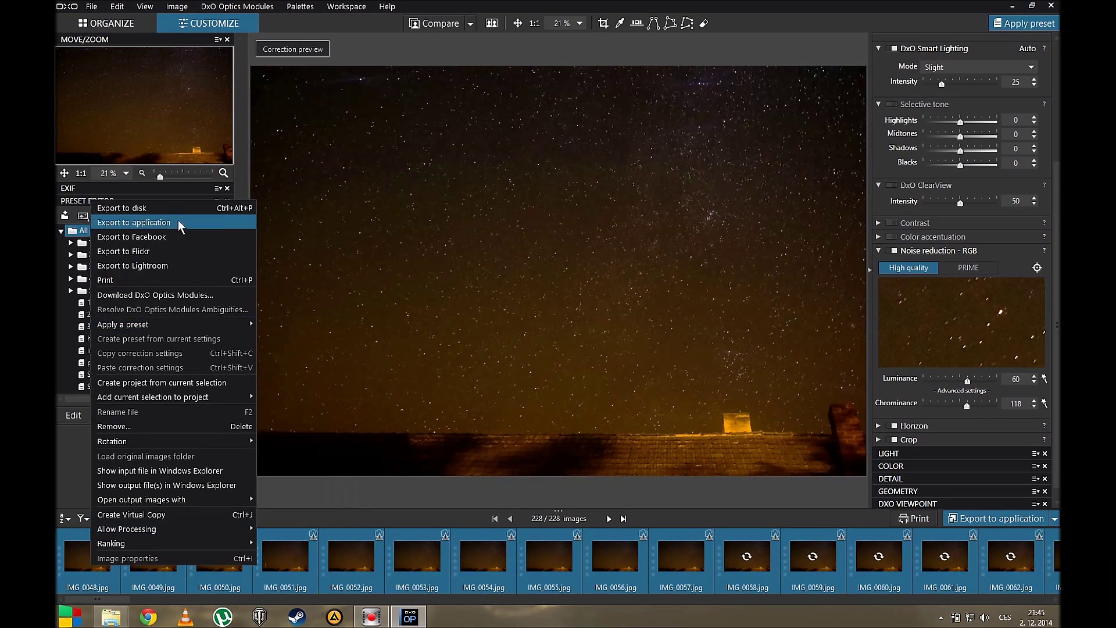
click(145, 208)
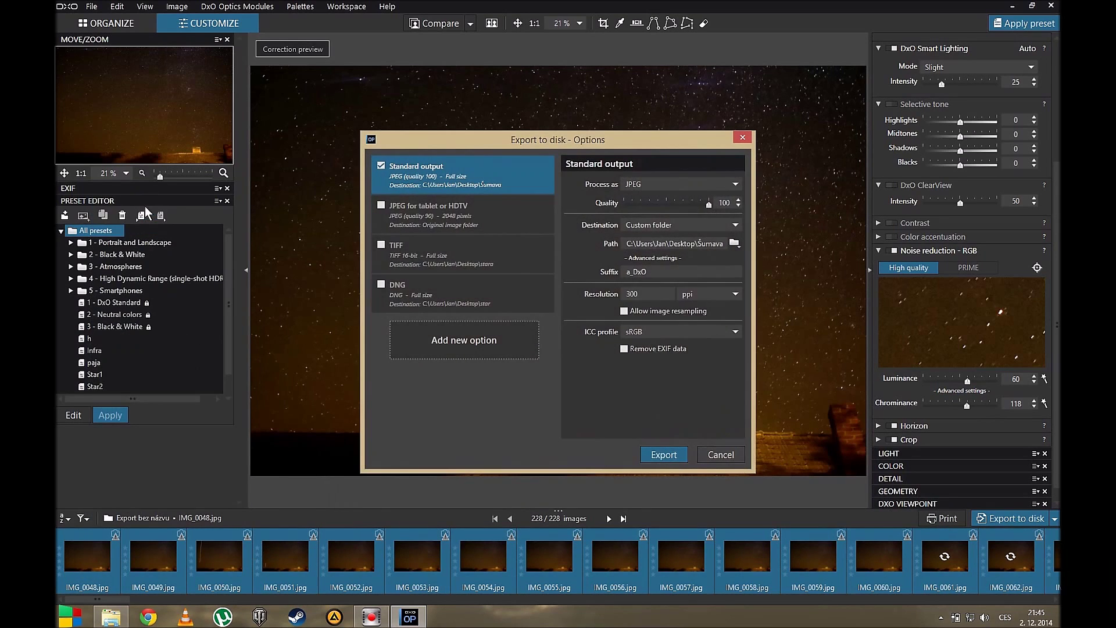
click(734, 244)
double_click(500, 350)
click(511, 411)
text(exp2)
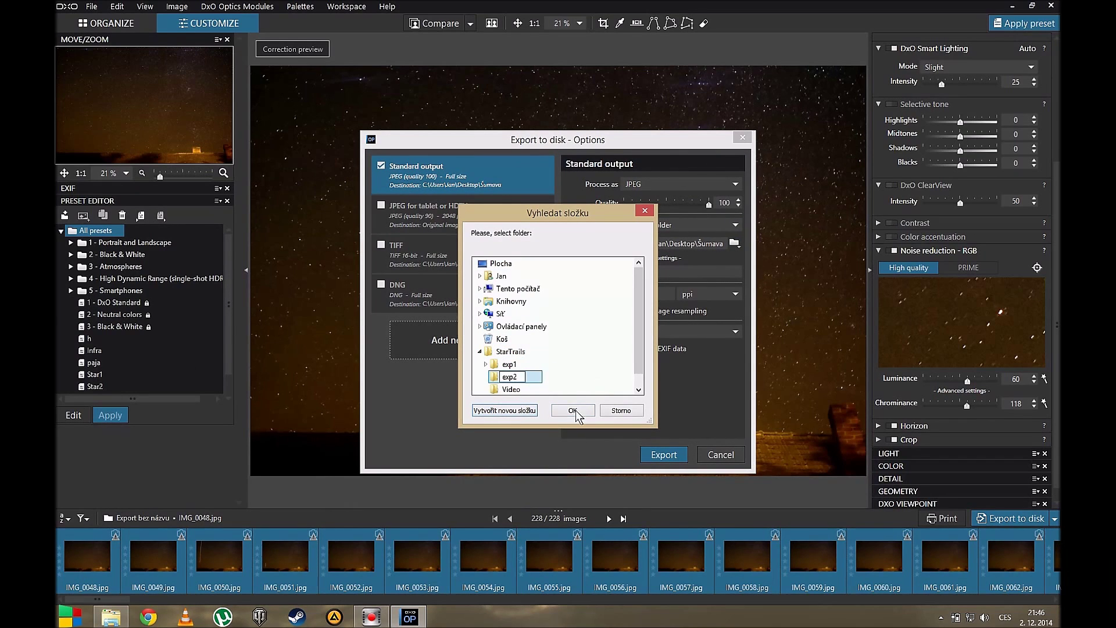
click(574, 411)
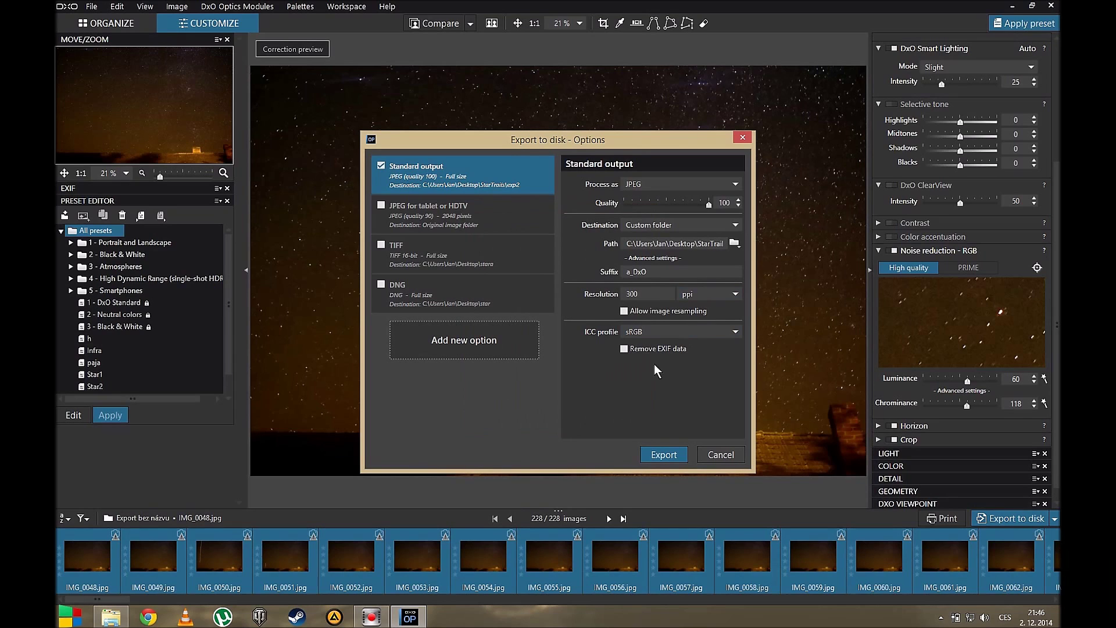
click(679, 453)
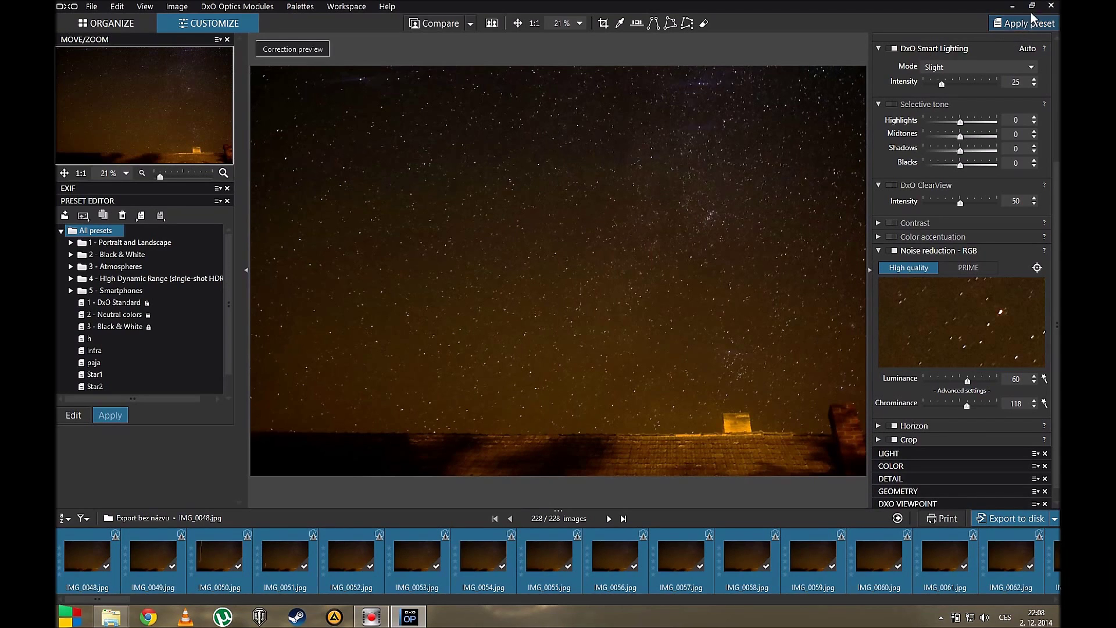
click(1051, 7)
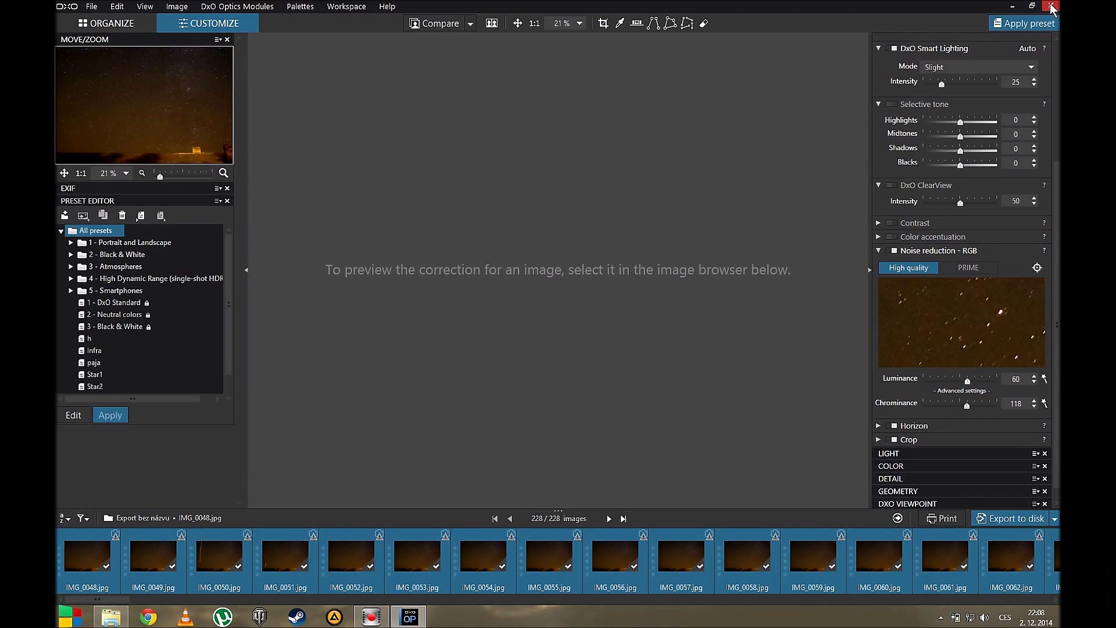
Step: Open exp2 and browse frames from IMG_0048a_DxO, spotting the airplane trail in IMG_0050a_DxO
click(800, 148)
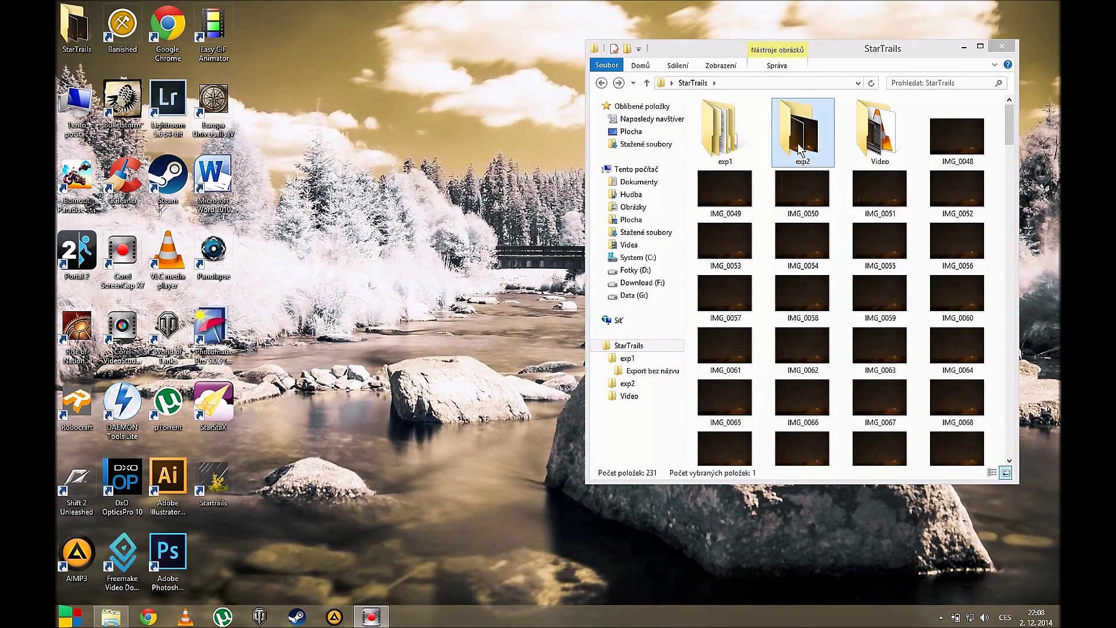
double_click(801, 148)
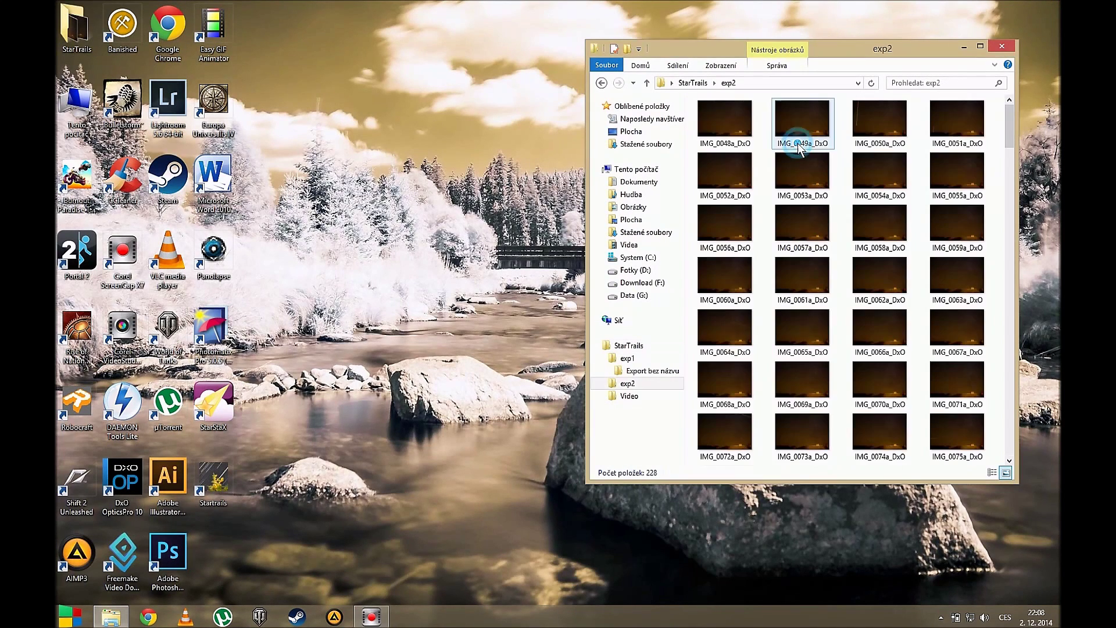
double_click(727, 124)
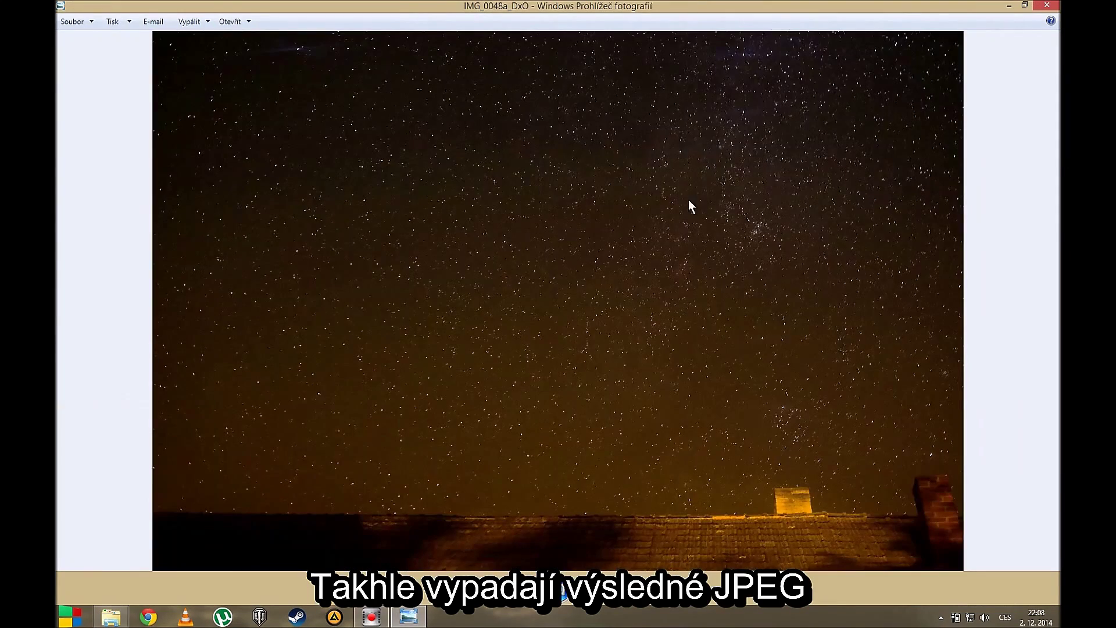
key(Right)
key(Right)
key(Right)
key(Left)
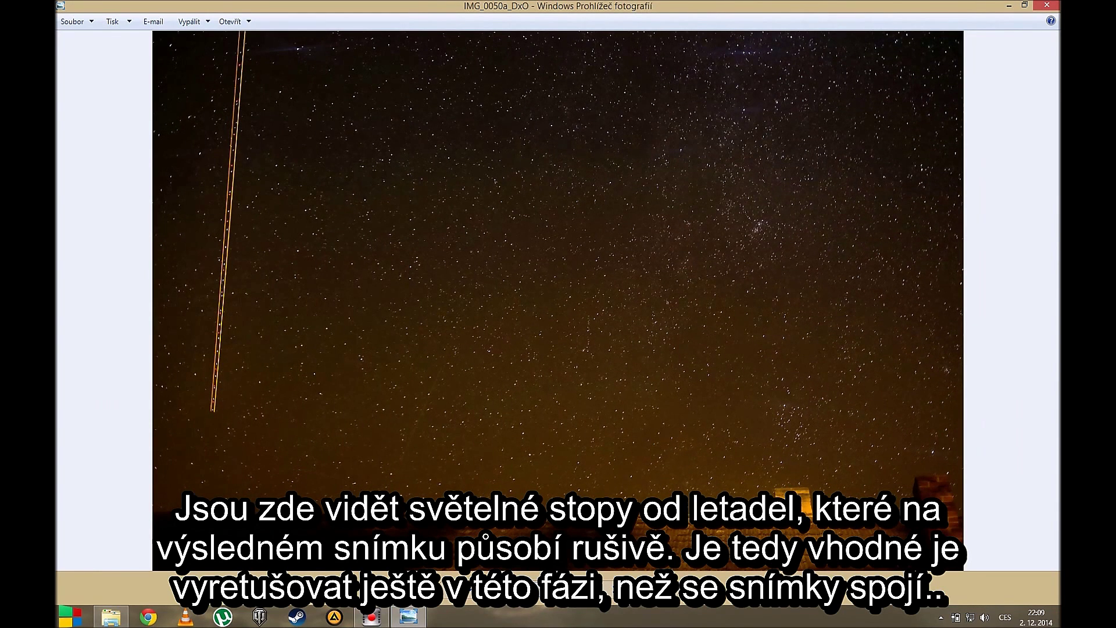
key(Right)
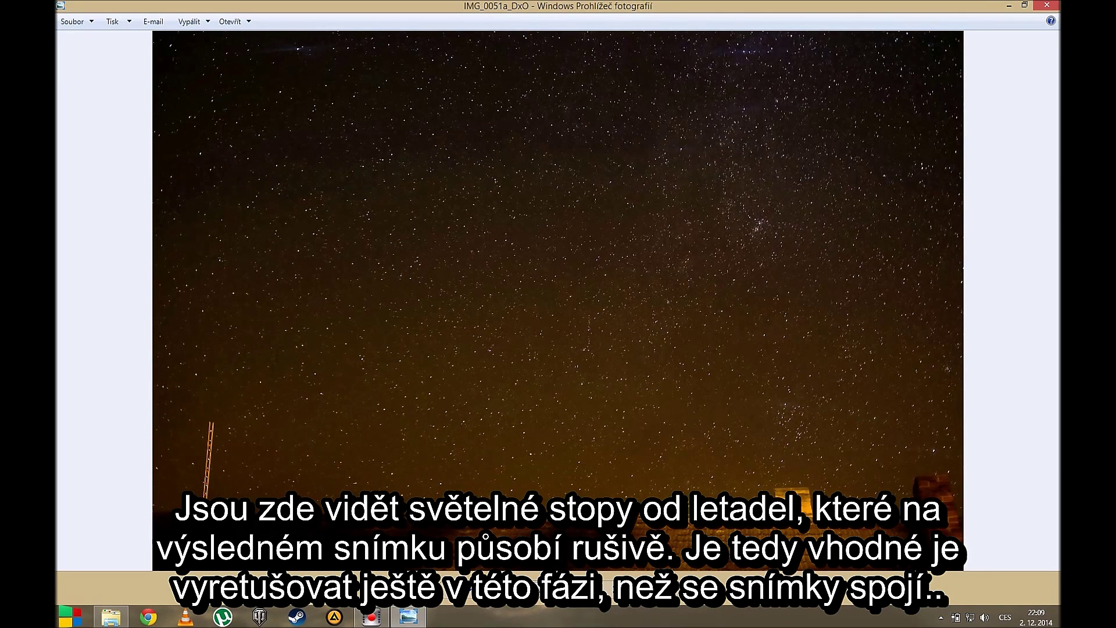
key(Left)
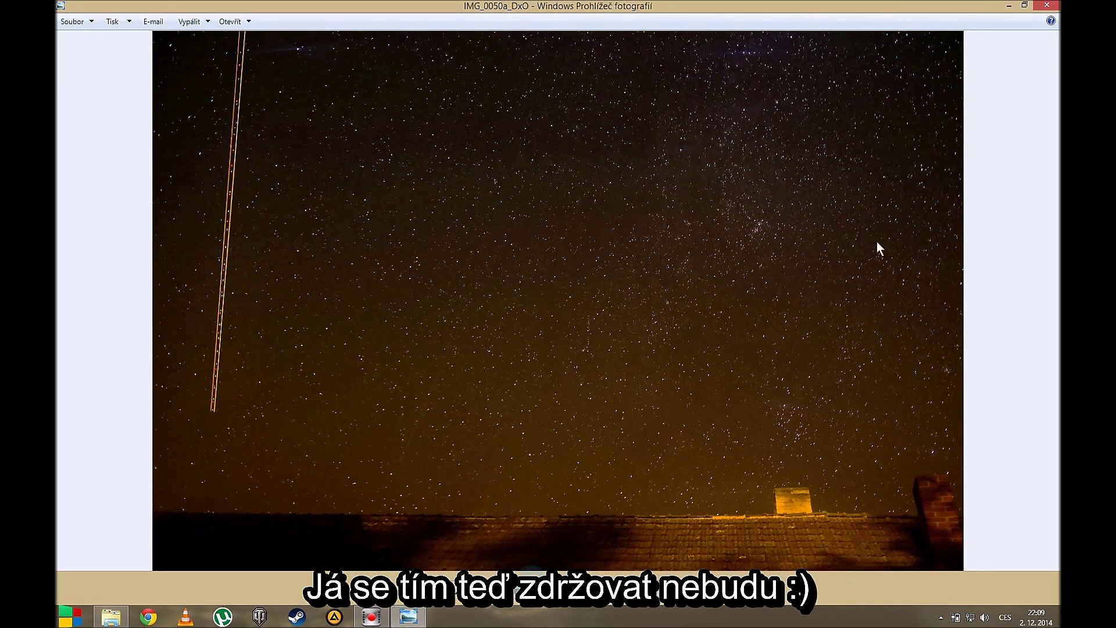
Step: Close Photo Viewer and open IMG_0048a_DxO.jpg in Adobe Photoshop CC
click(1045, 6)
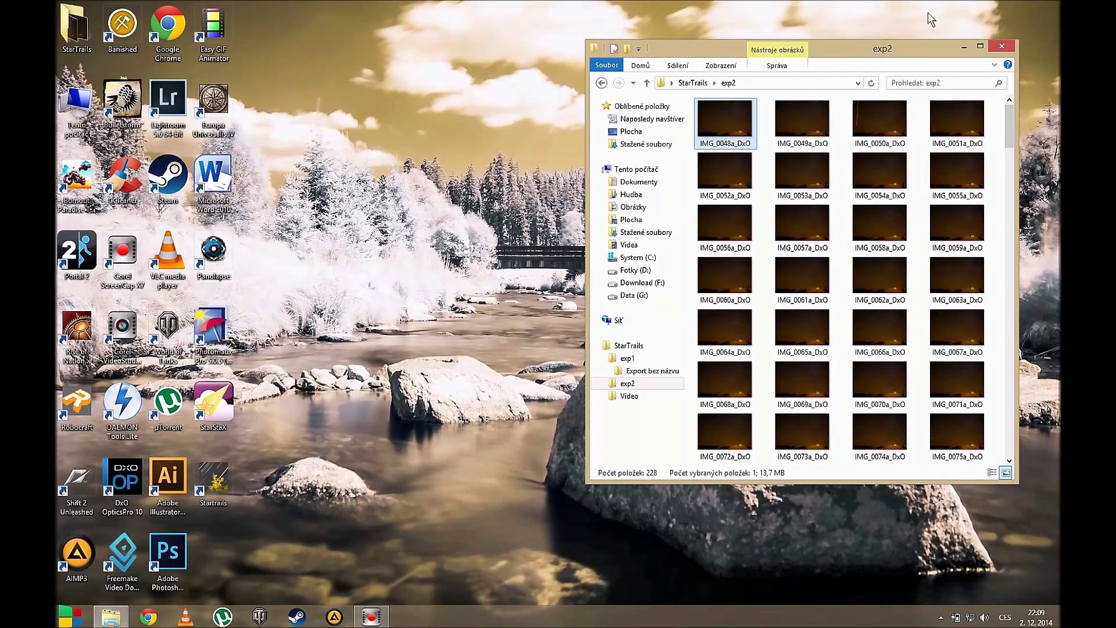
right_click(737, 123)
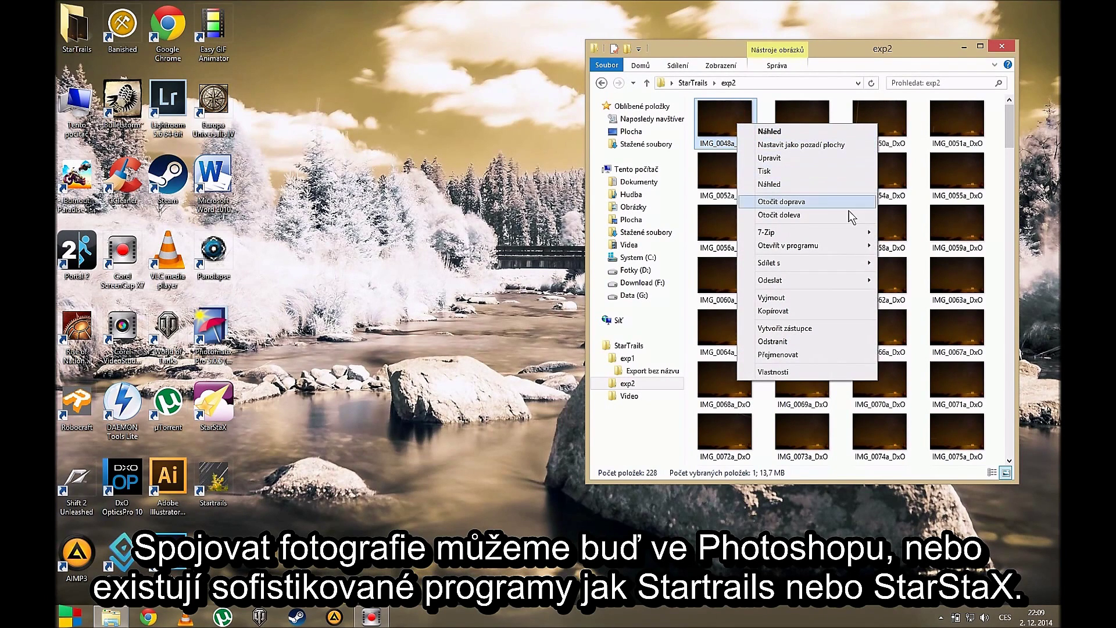
mouse_move(802, 246)
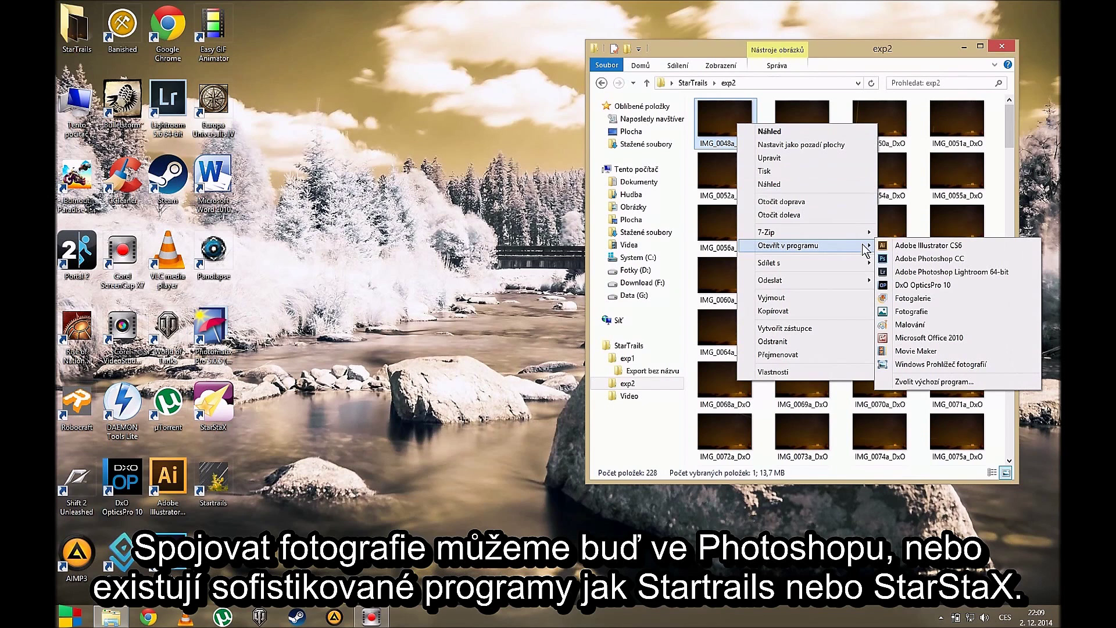
click(925, 263)
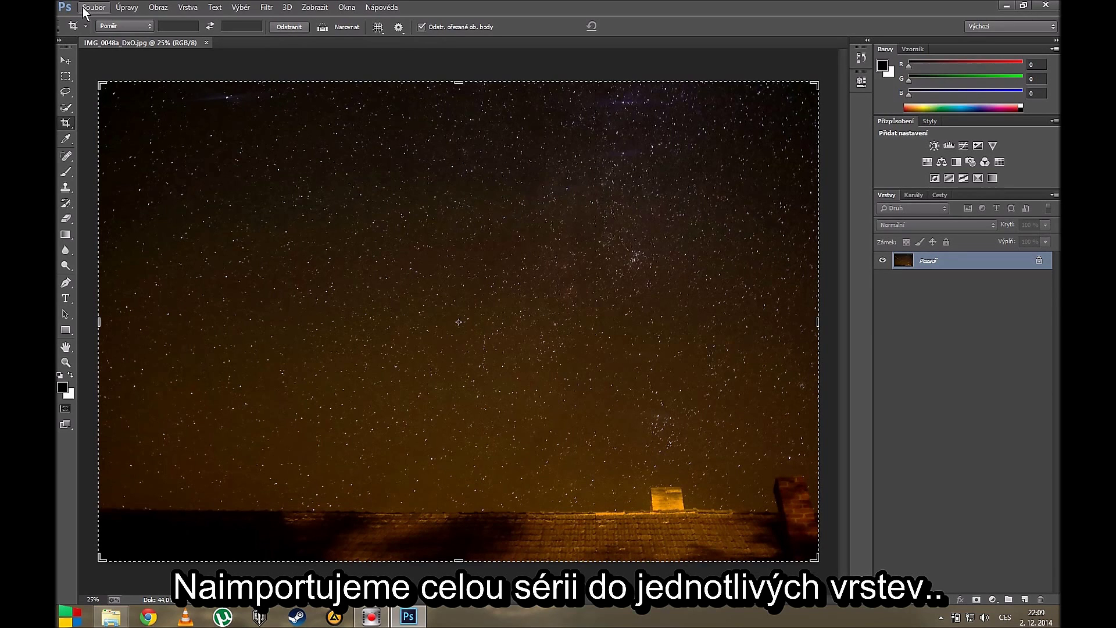
Step: In Load Layers, add every IMG_…_DxO.jpg from the exp2 folder, starting at IMG_0048a_DxO.jpg
click(84, 8)
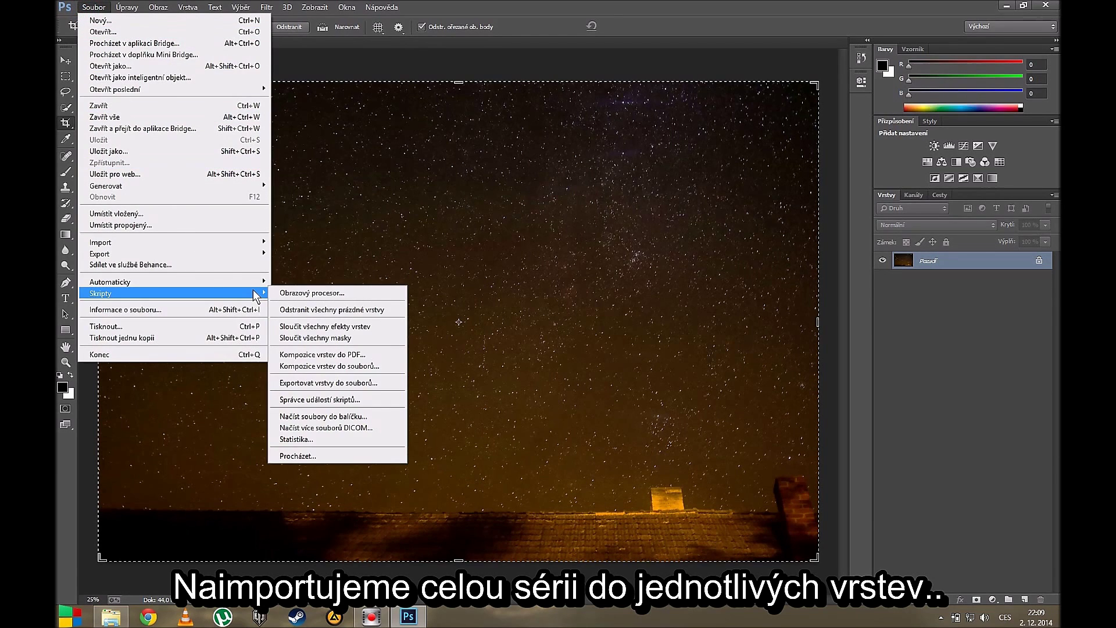
click(343, 416)
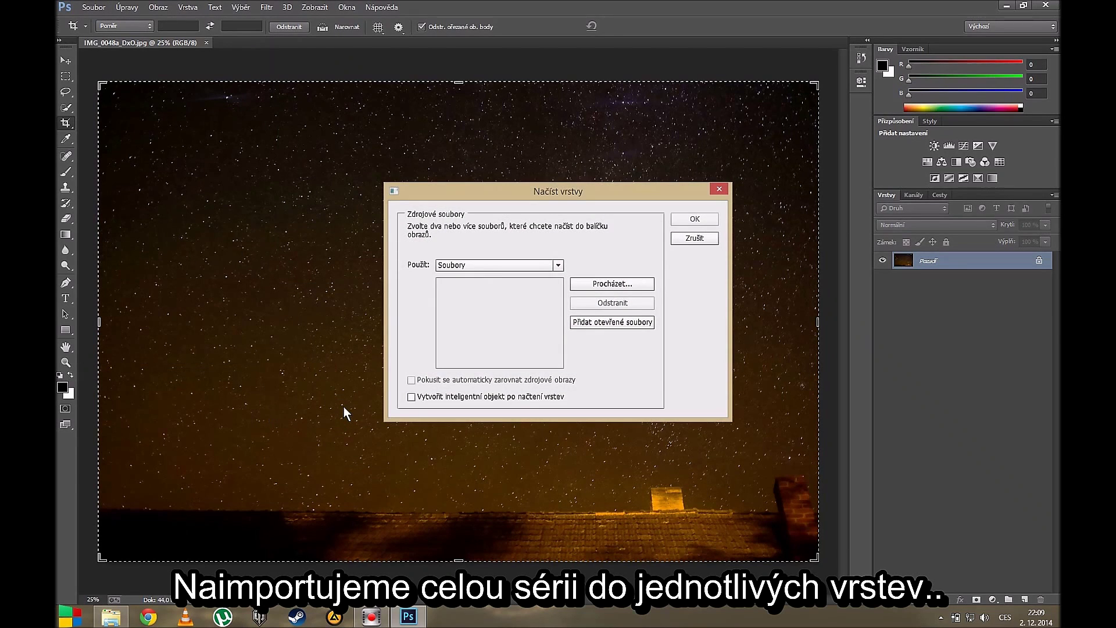
click(616, 285)
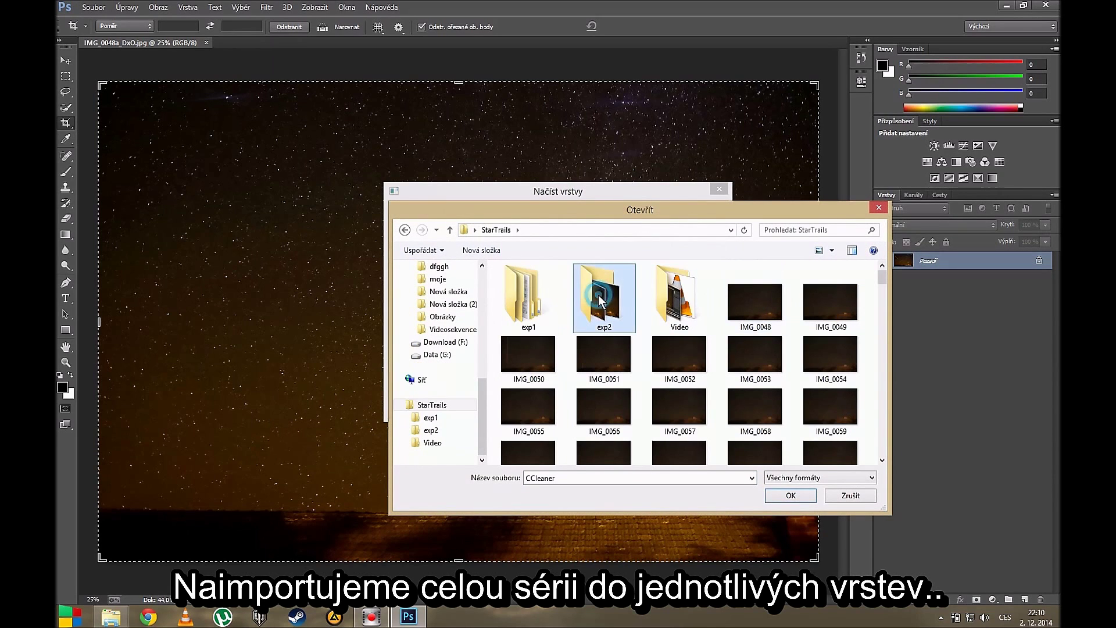
double_click(599, 294)
click(522, 292)
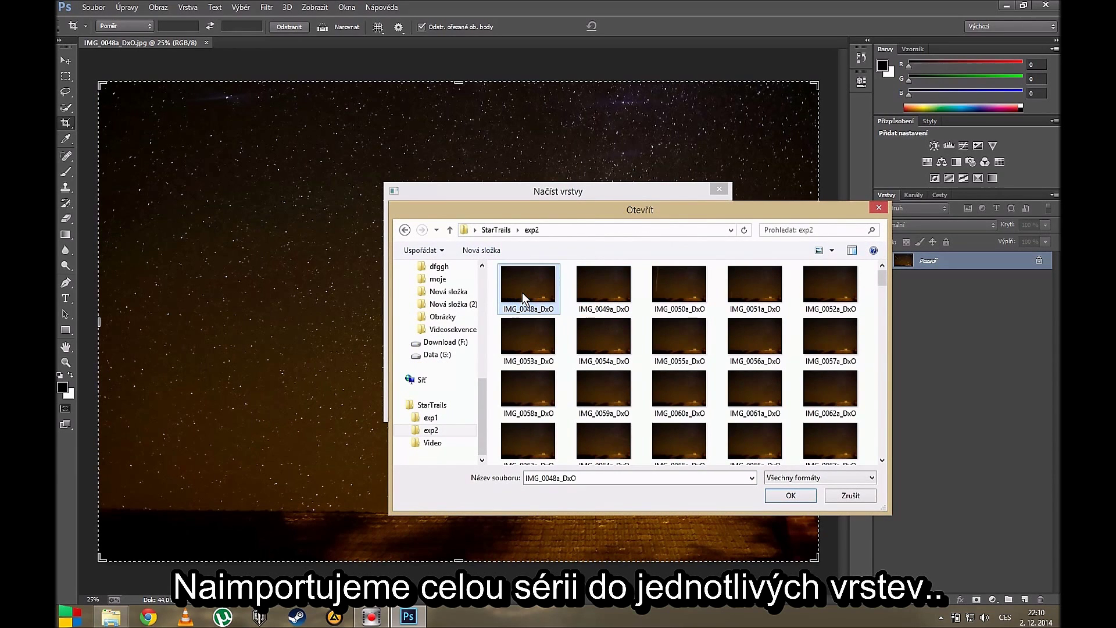
key(ctrl+a)
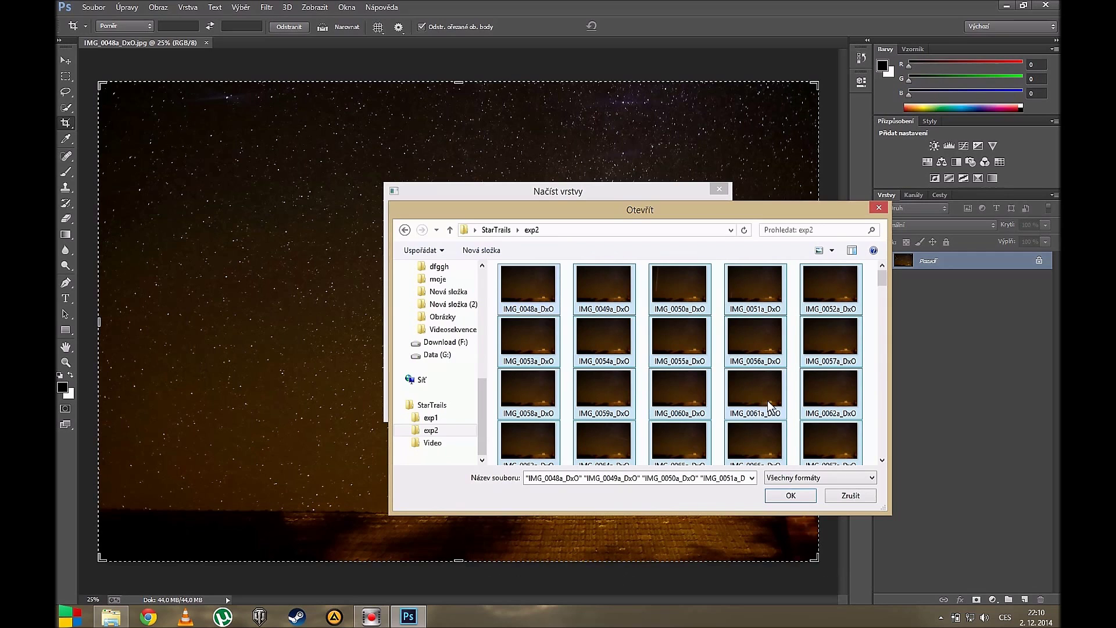
click(791, 495)
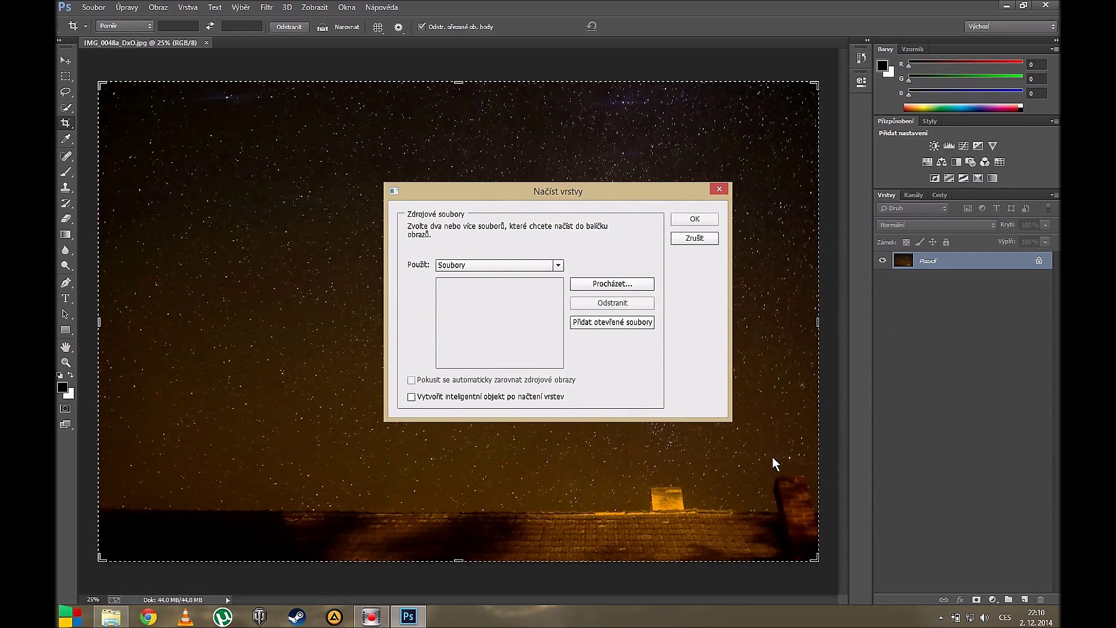
click(607, 286)
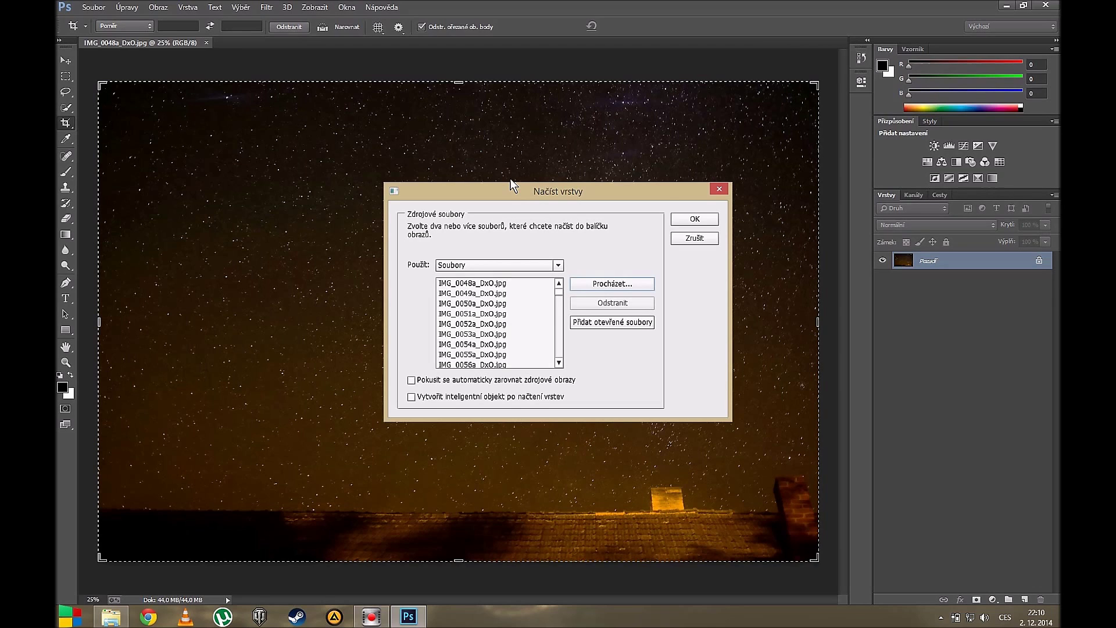
Step: Stack all the listed exp2 night-sky JPEGs as separate layers in one new document
click(694, 219)
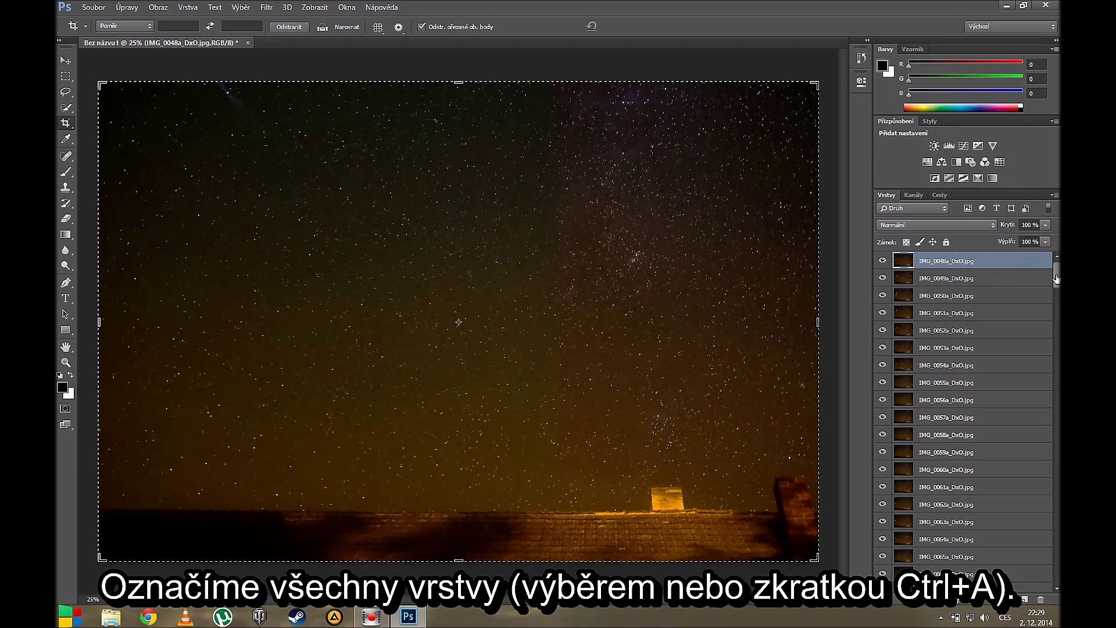
Step: Set all layers to Zesvětlit (Lighten) blending, then close the star-trails document without saving
drag(1057, 273, 1058, 578)
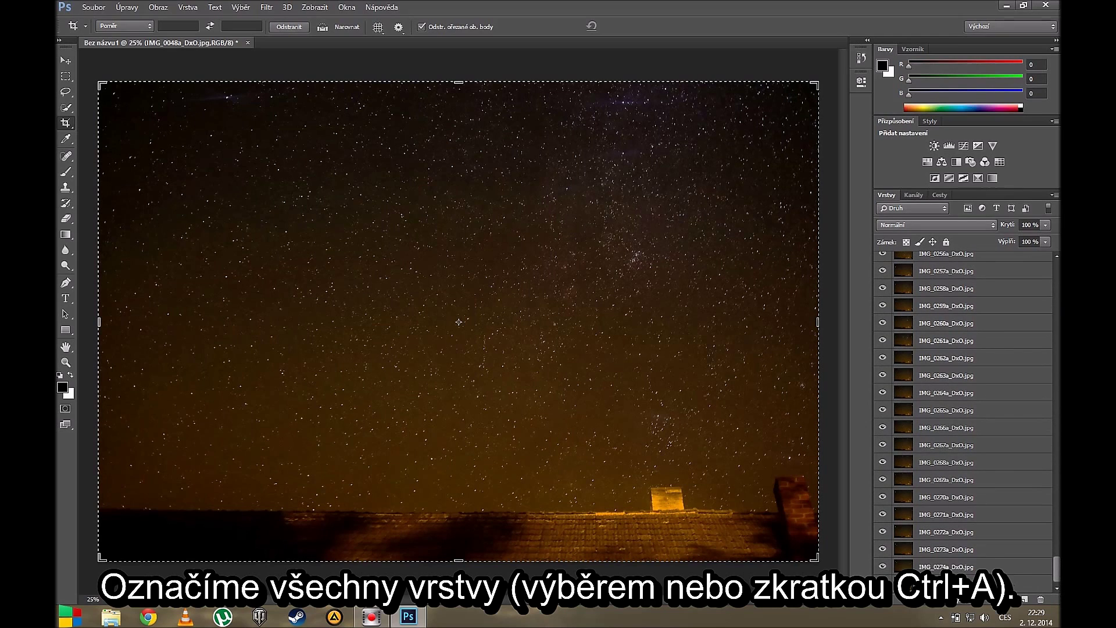
key(ctrl+alt+a)
drag(1056, 571, 1056, 249)
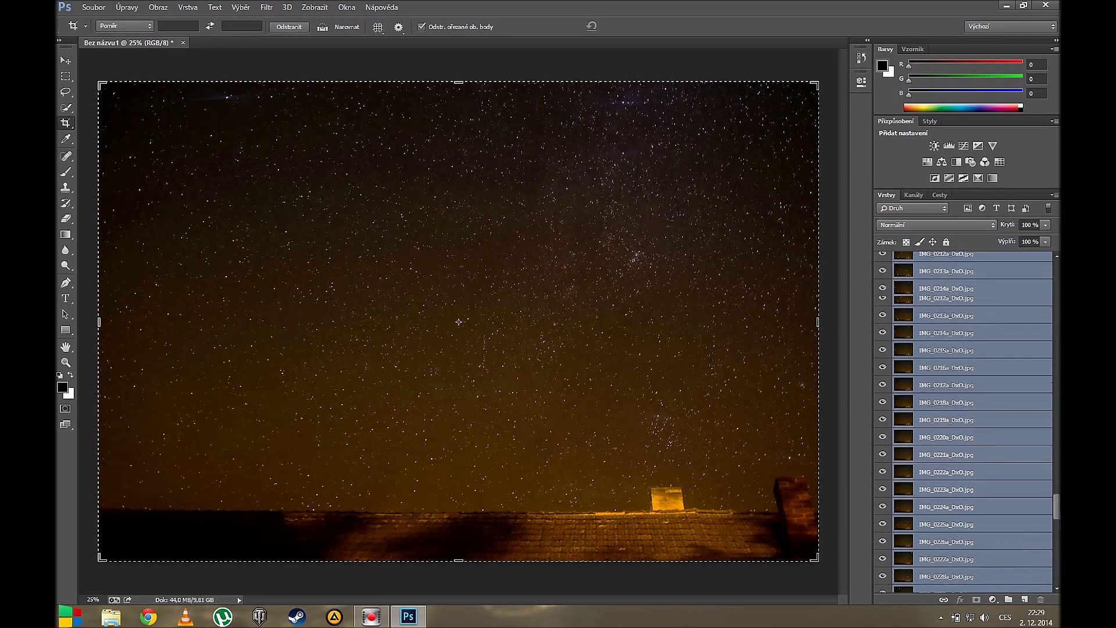
click(989, 227)
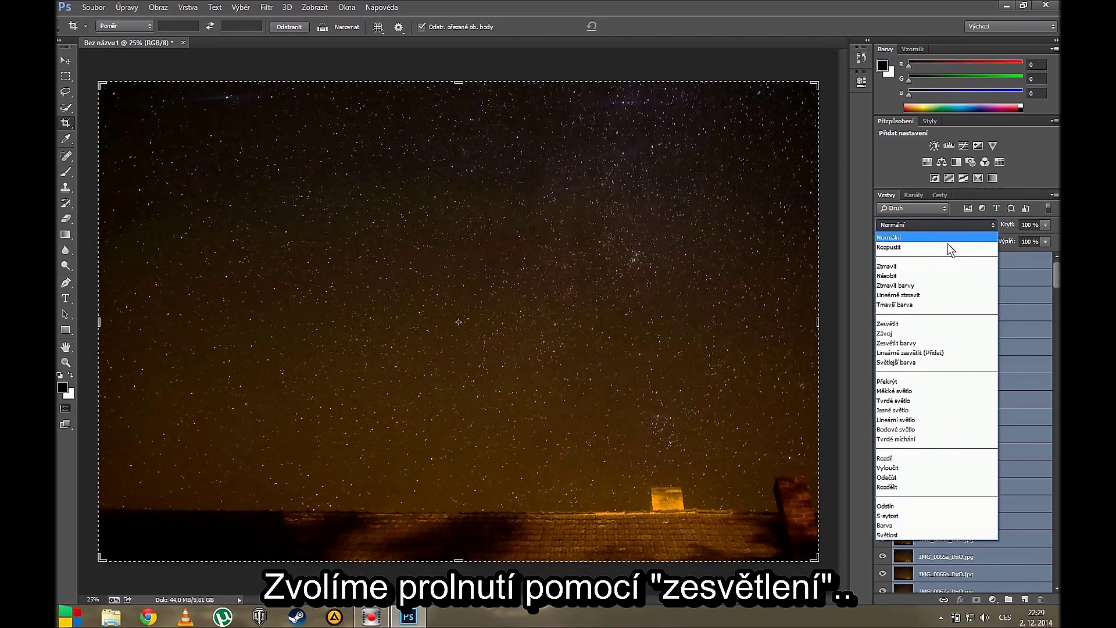
click(893, 324)
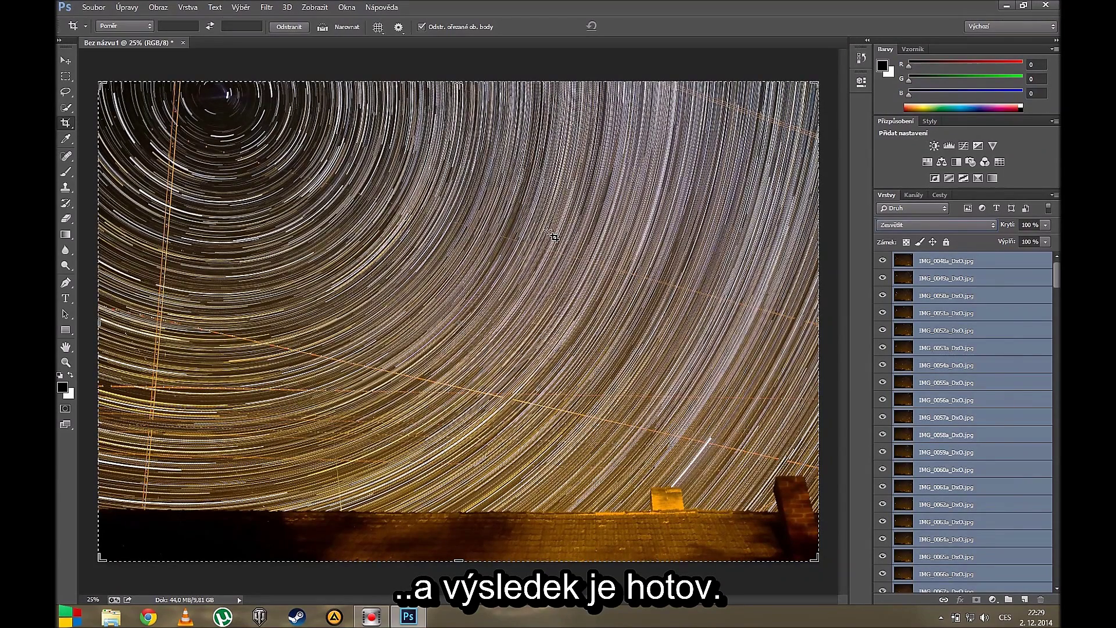
click(1047, 7)
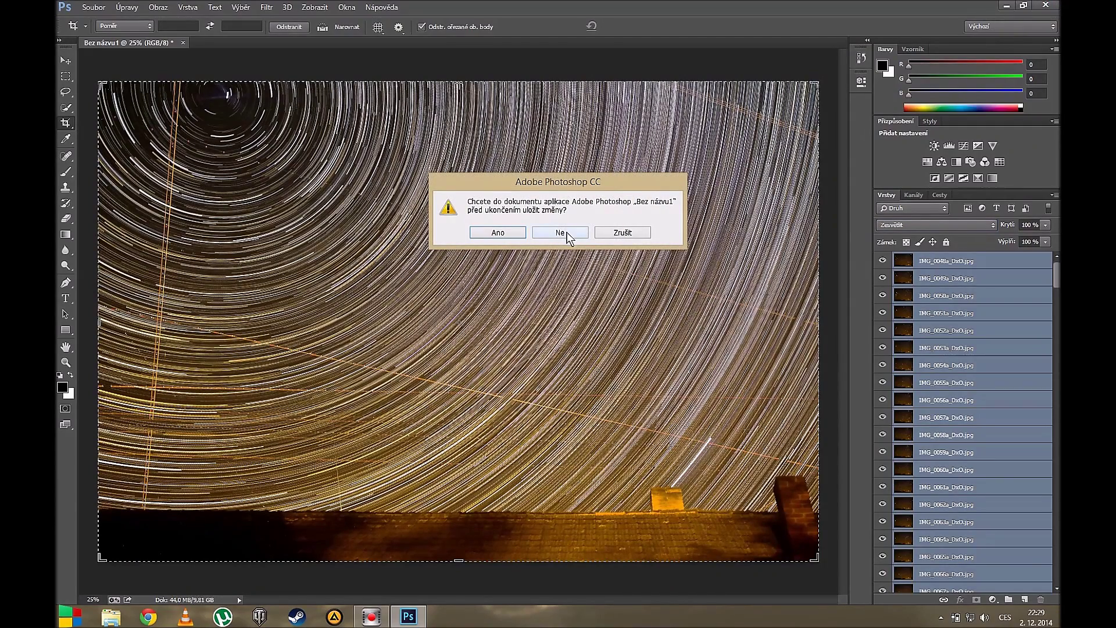
click(560, 233)
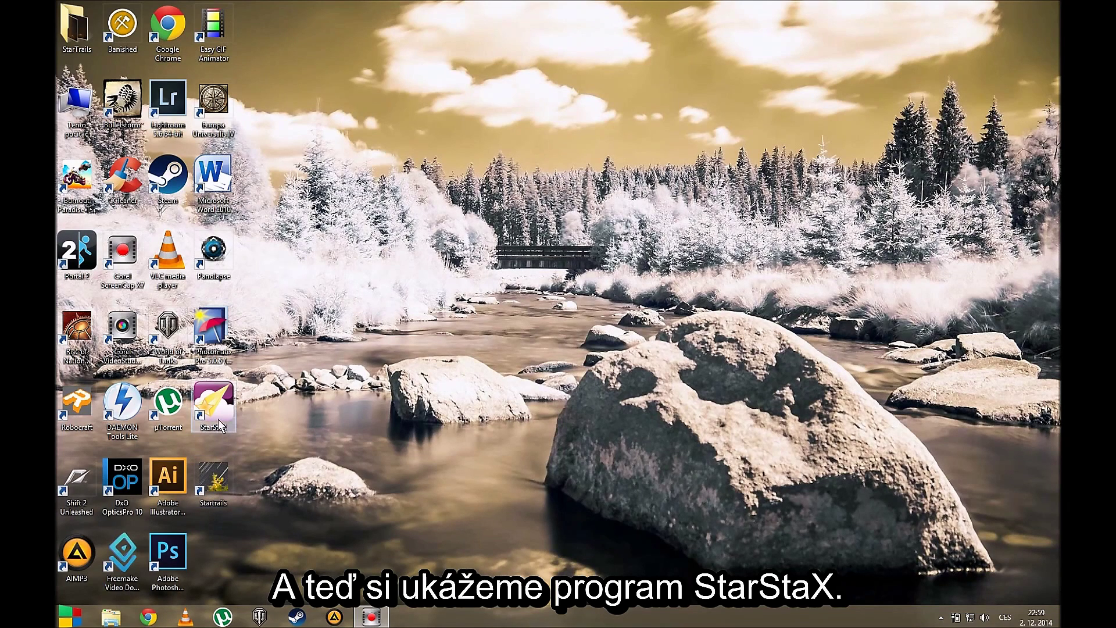
Step: Launch StarStaX and load every IMG_…_DxO image from Desktop > StarTrails > exp2 as input
double_click(215, 400)
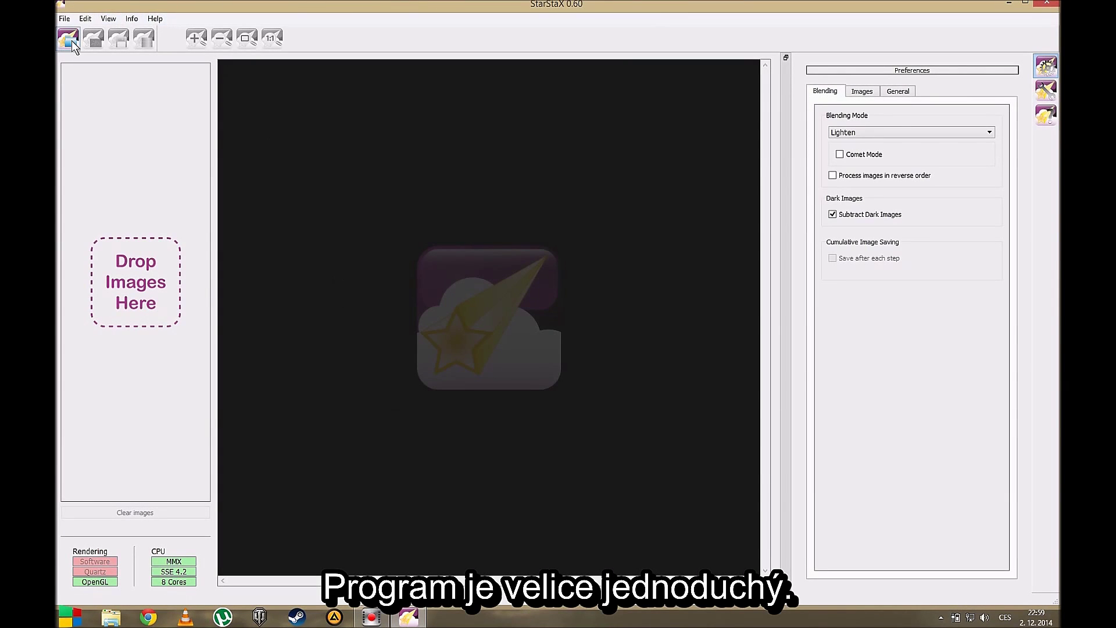
click(68, 40)
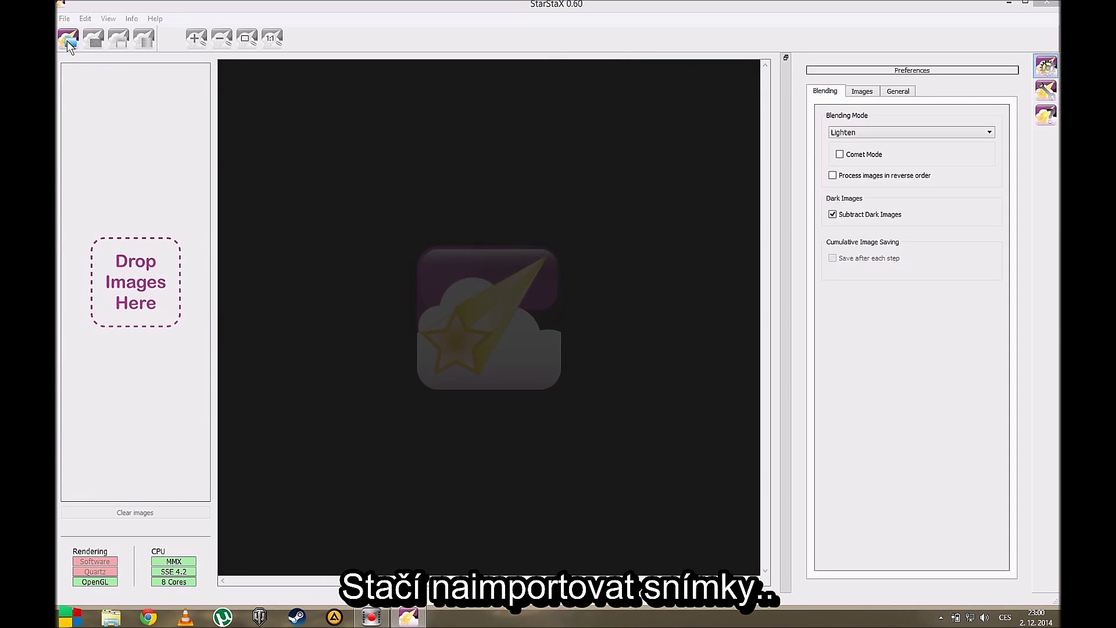
drag(148, 175, 147, 108)
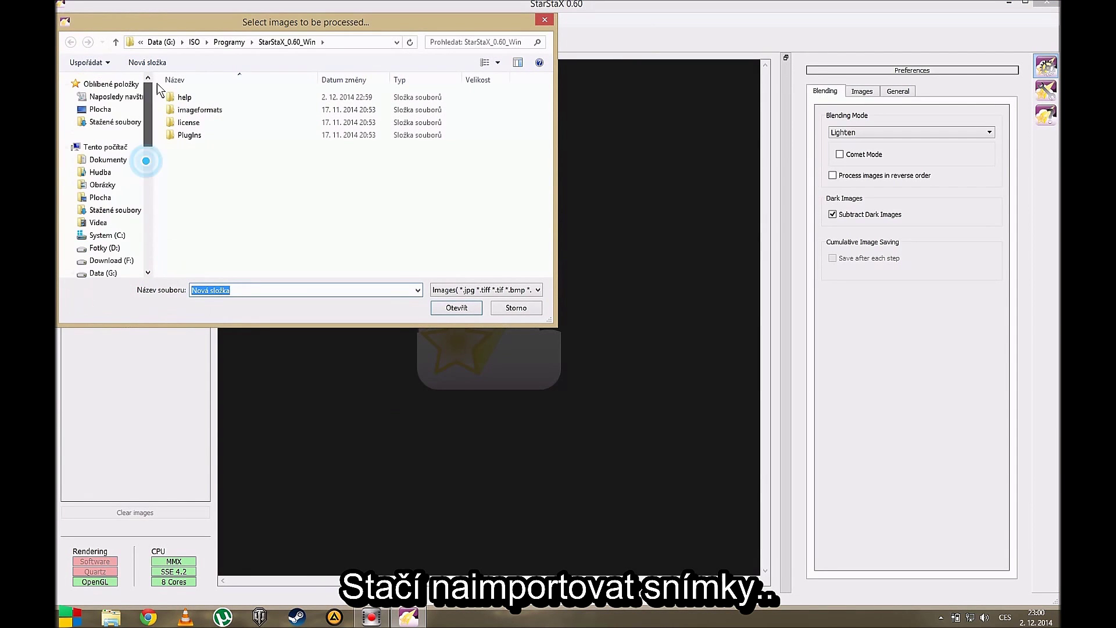
click(122, 109)
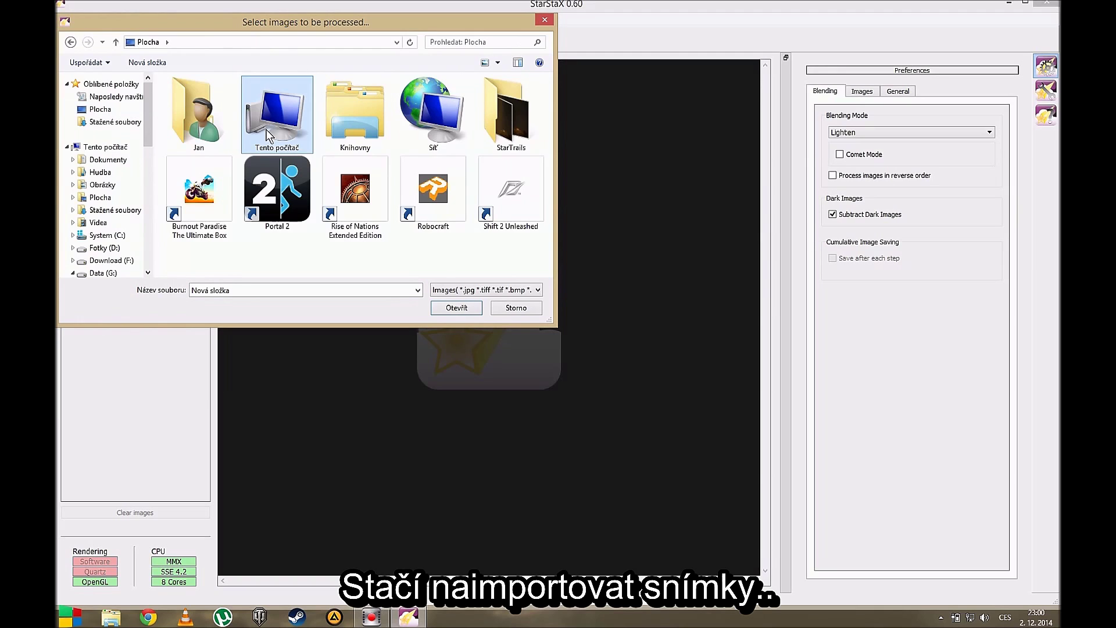
double_click(487, 121)
double_click(260, 115)
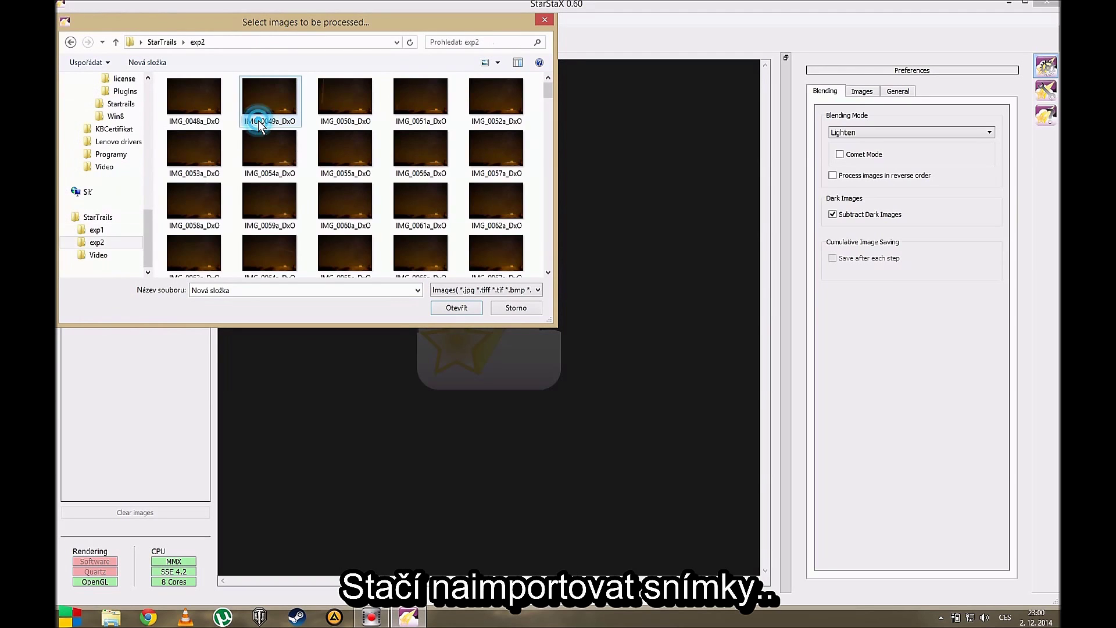
click(193, 99)
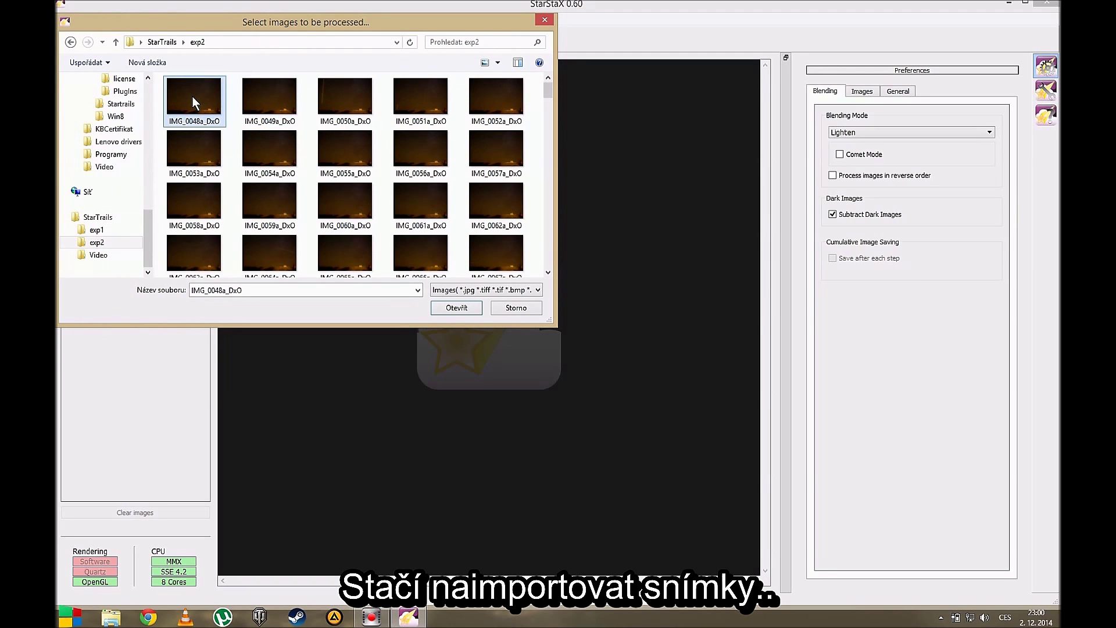
key(ctrl+a)
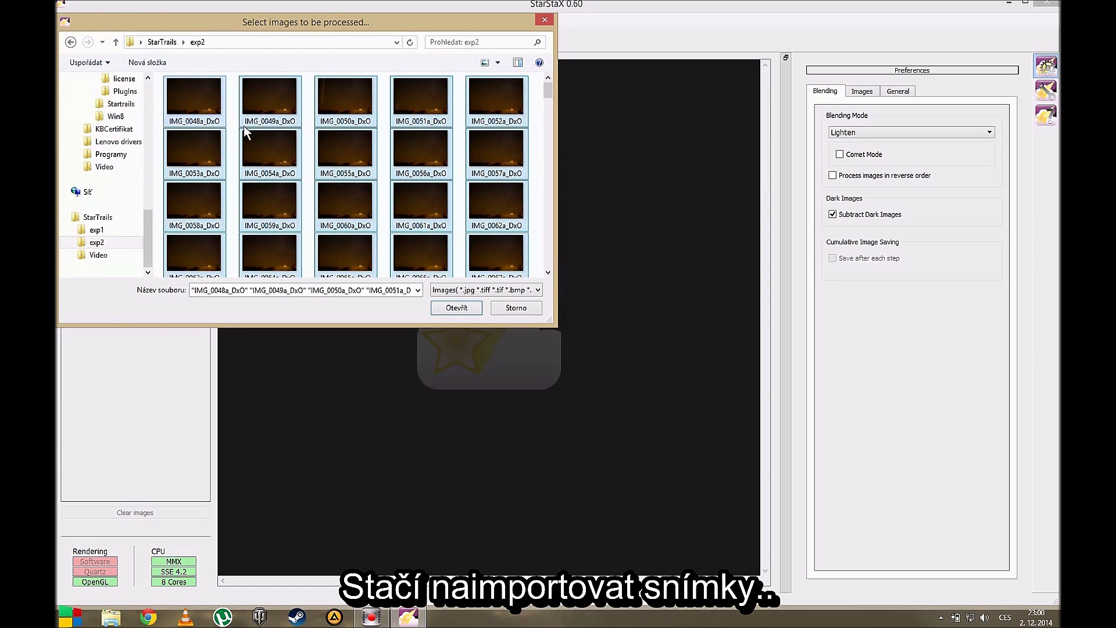
click(457, 310)
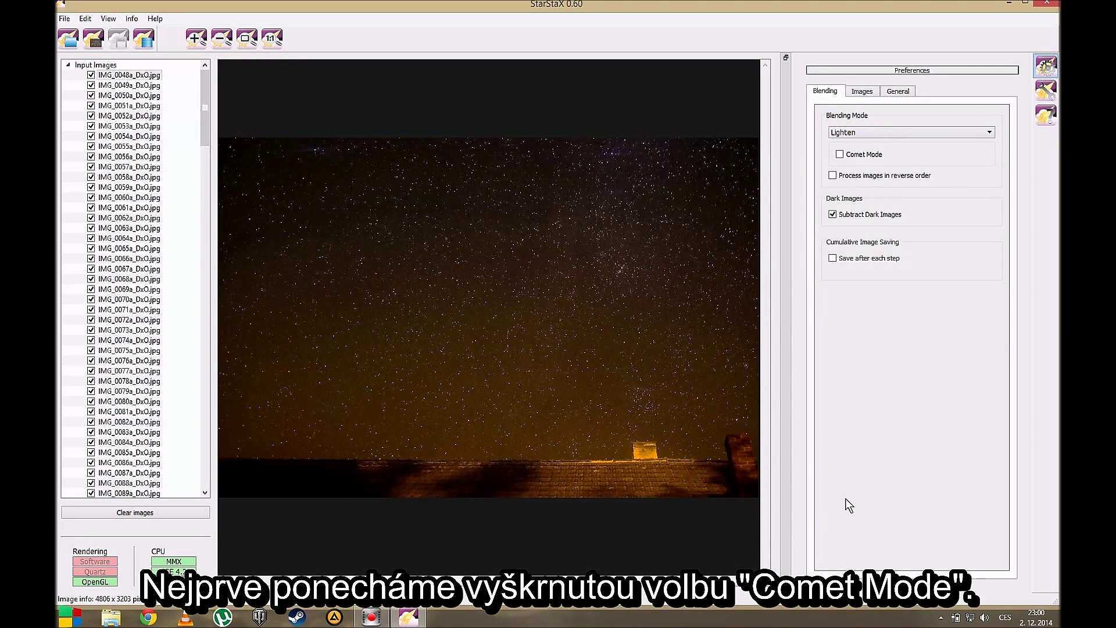
Step: Lighten-blend the 228 input images into star trails and dismiss the Blending done! message
click(143, 39)
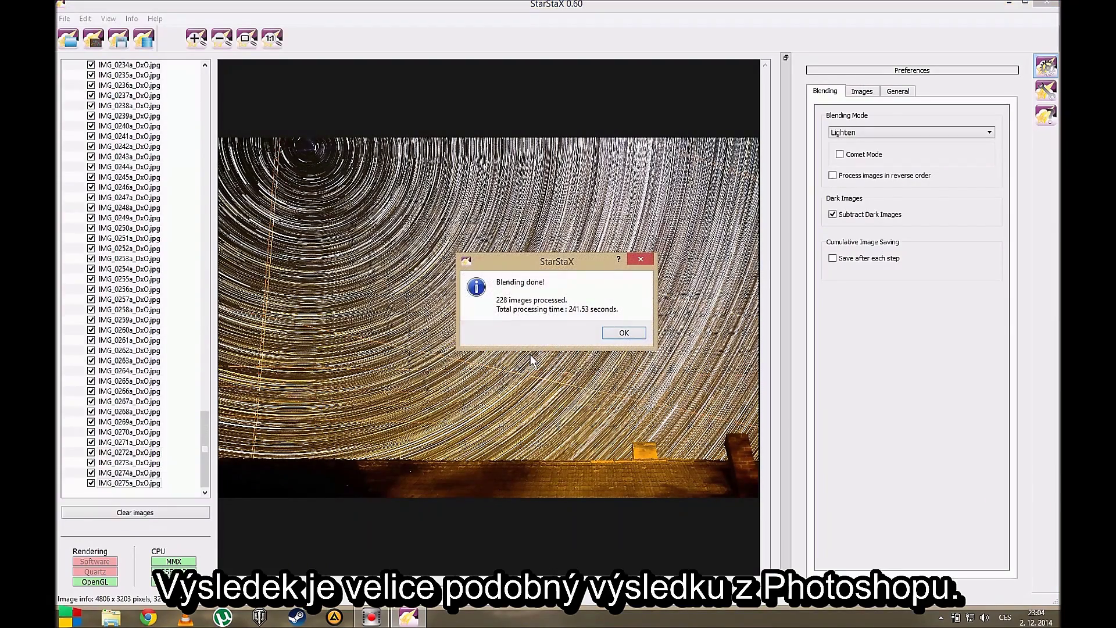
key(Return)
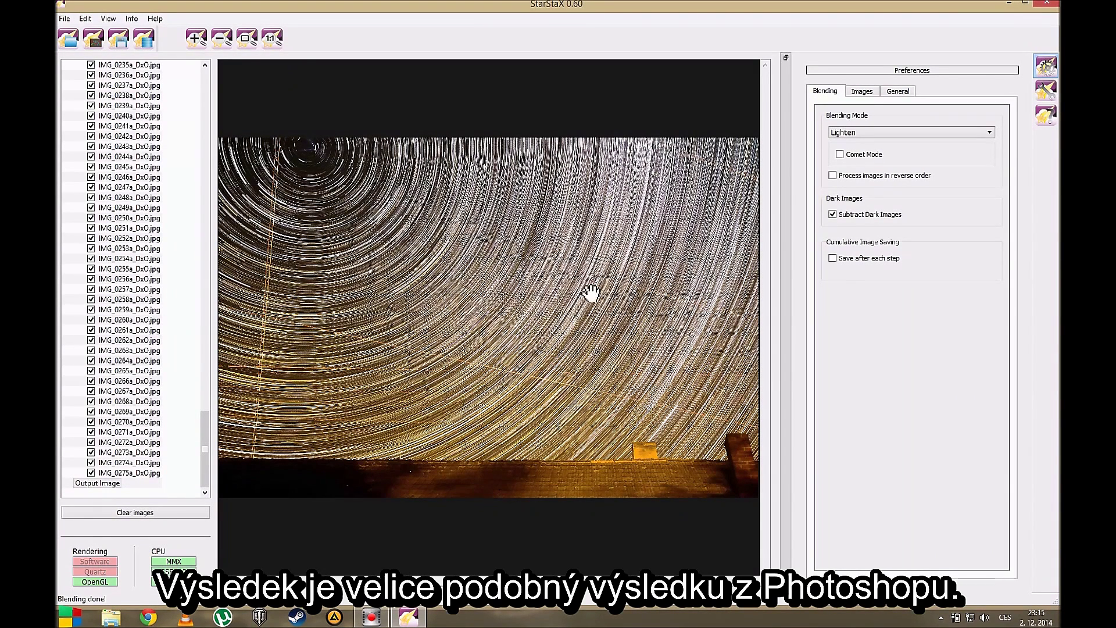
Step: Enable Comet Mode, push trail length near Long Trails, and reblend the images
click(841, 156)
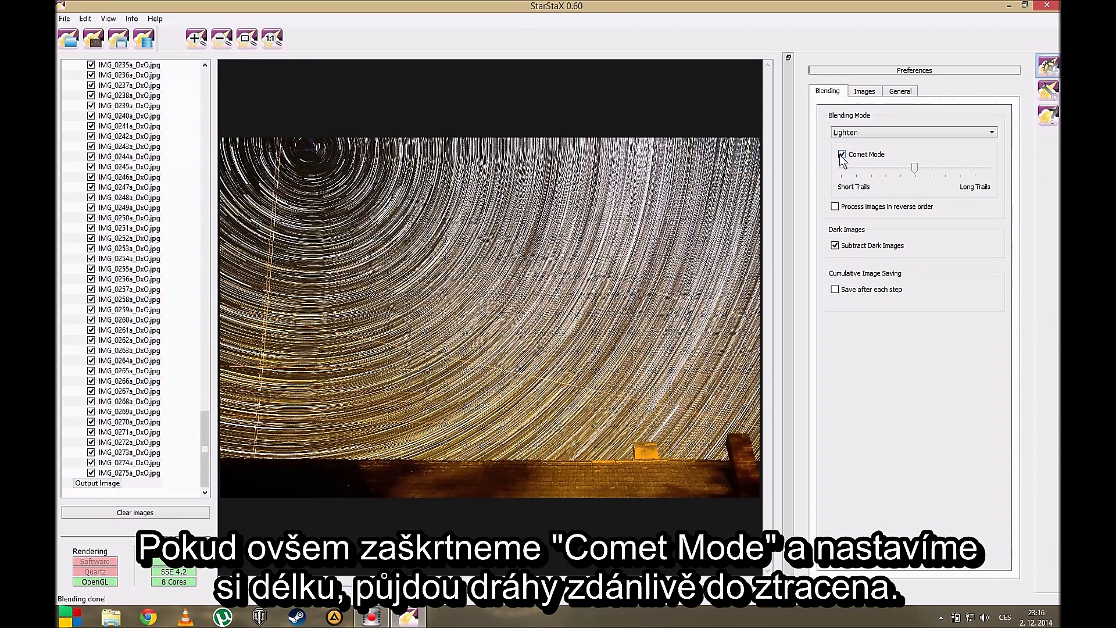
drag(914, 169, 995, 179)
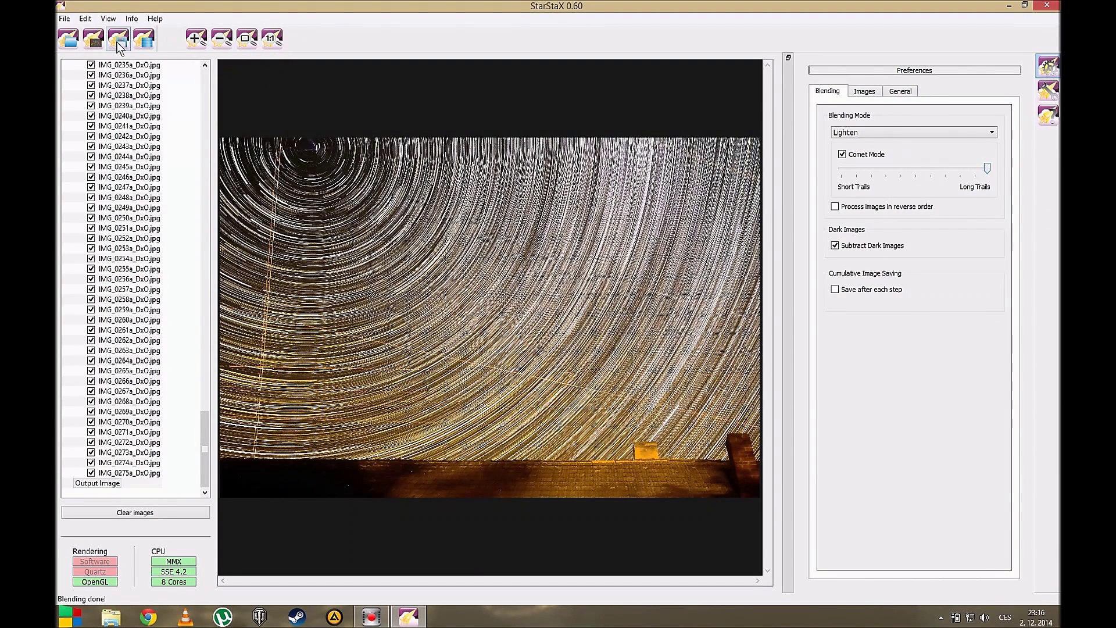
click(140, 41)
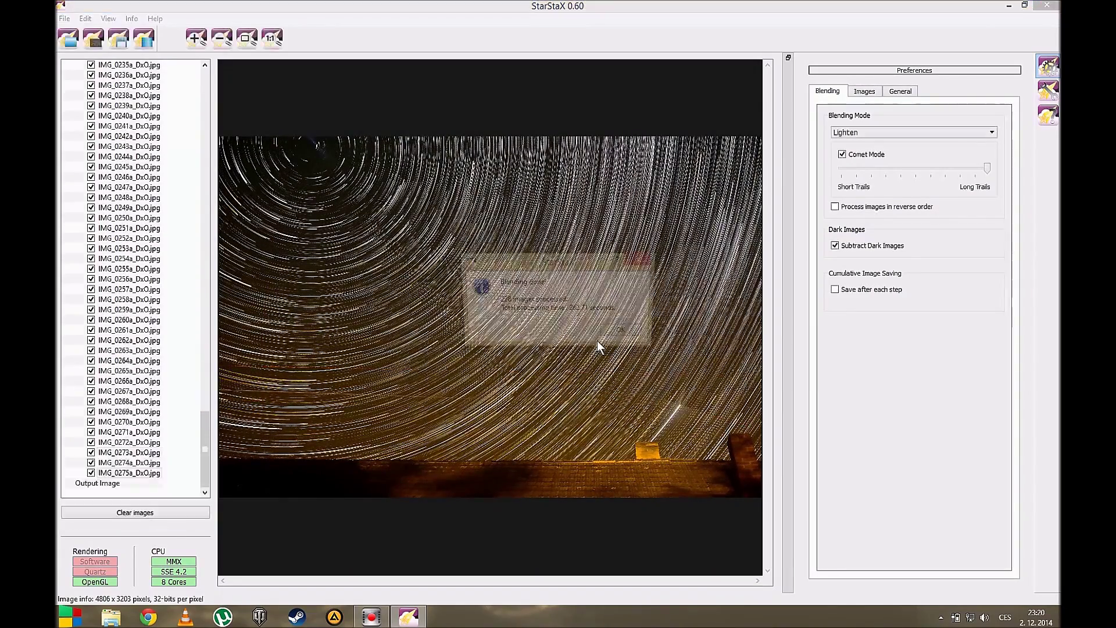
Step: Save the comet-trail image to the Desktop as StarStaX_IMG_0048a_DxO-IMG_0275a_DxO_lighten.jpg
key(Return)
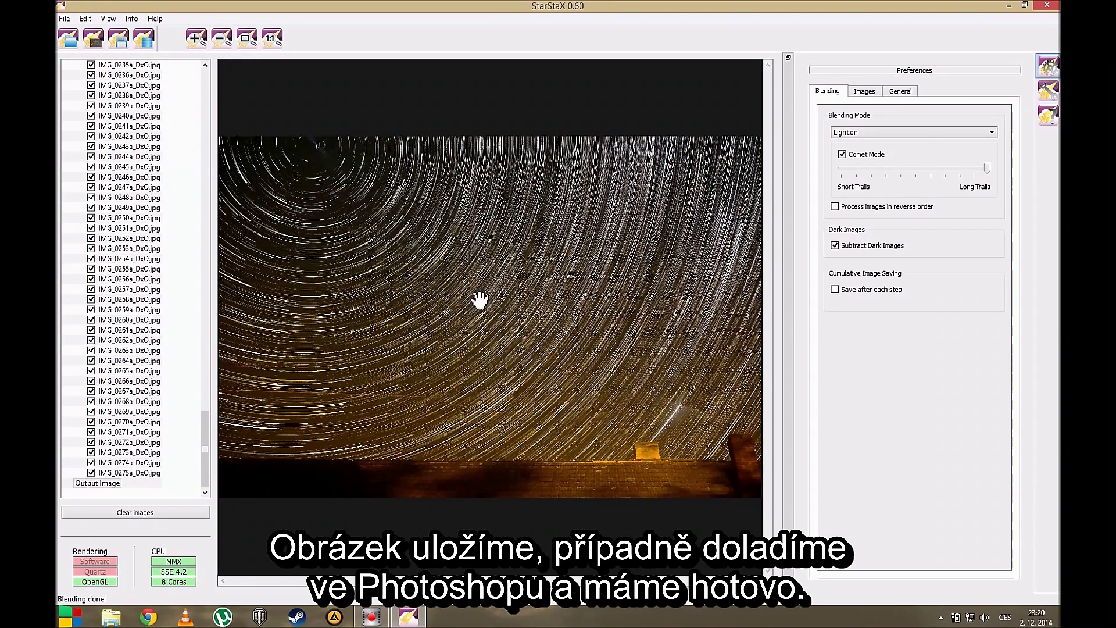
click(118, 39)
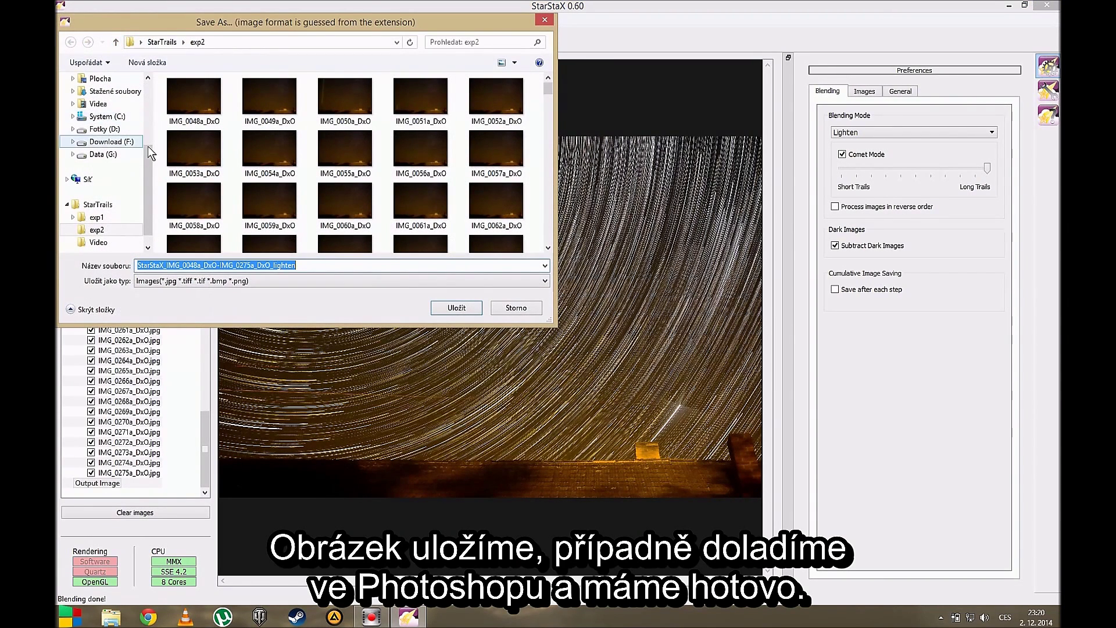
scroll(149, 136, up, 3)
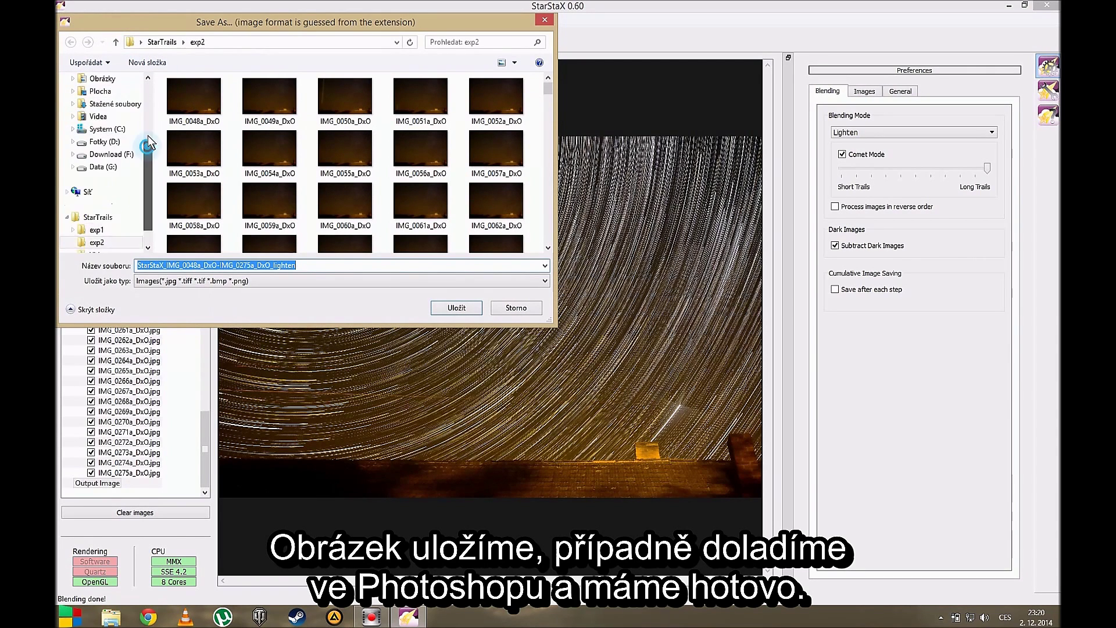
scroll(146, 140, up, 3)
click(98, 109)
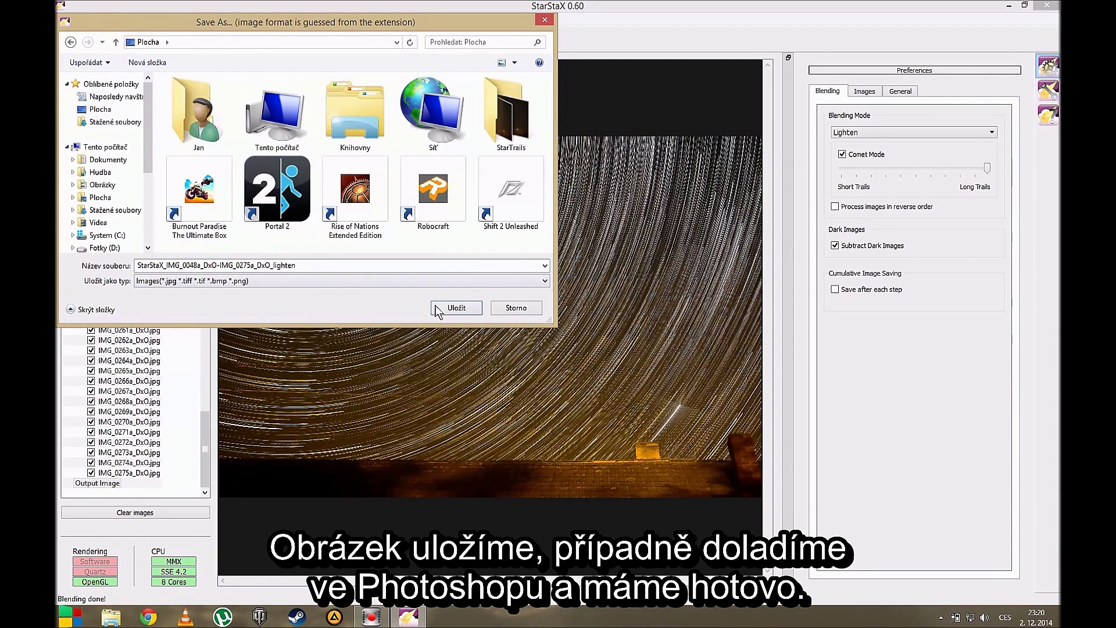
click(456, 308)
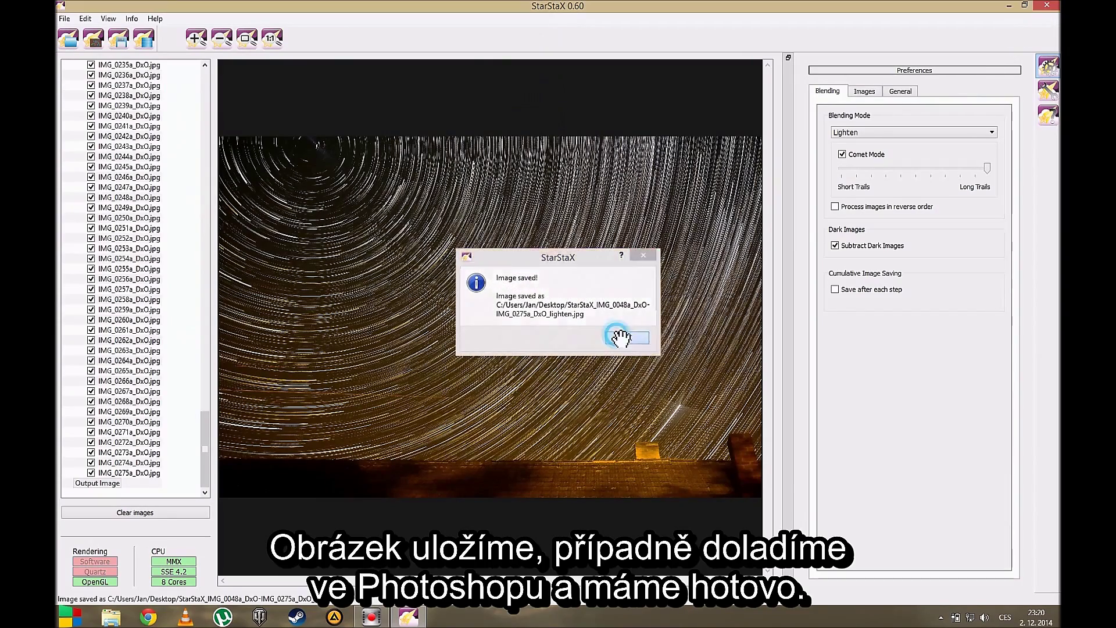
click(621, 336)
click(1048, 8)
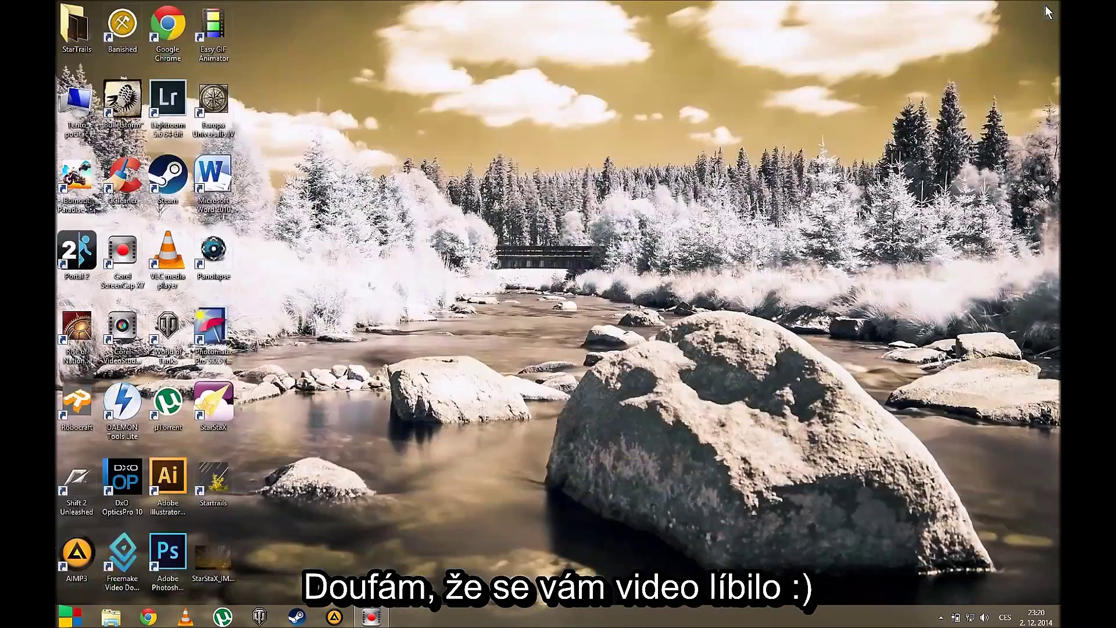
double_click(210, 550)
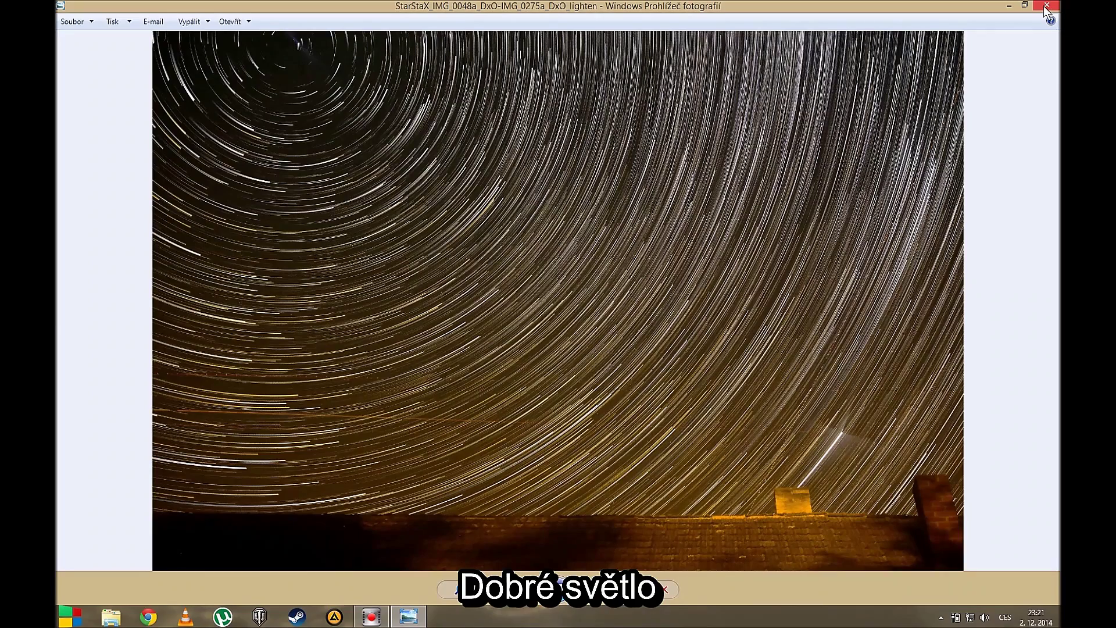
click(1044, 8)
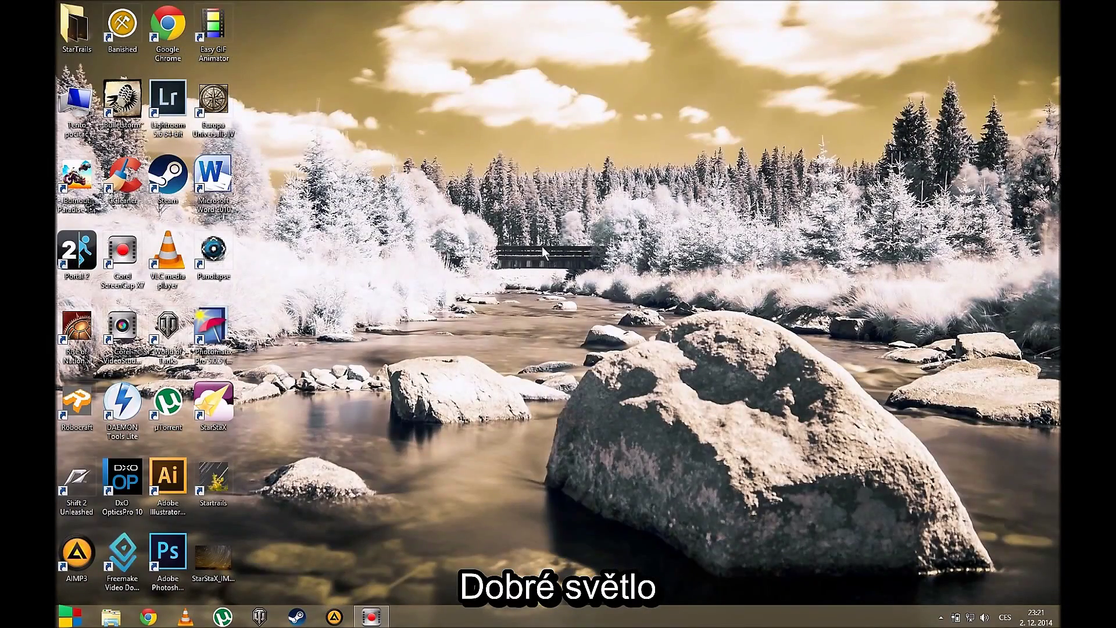